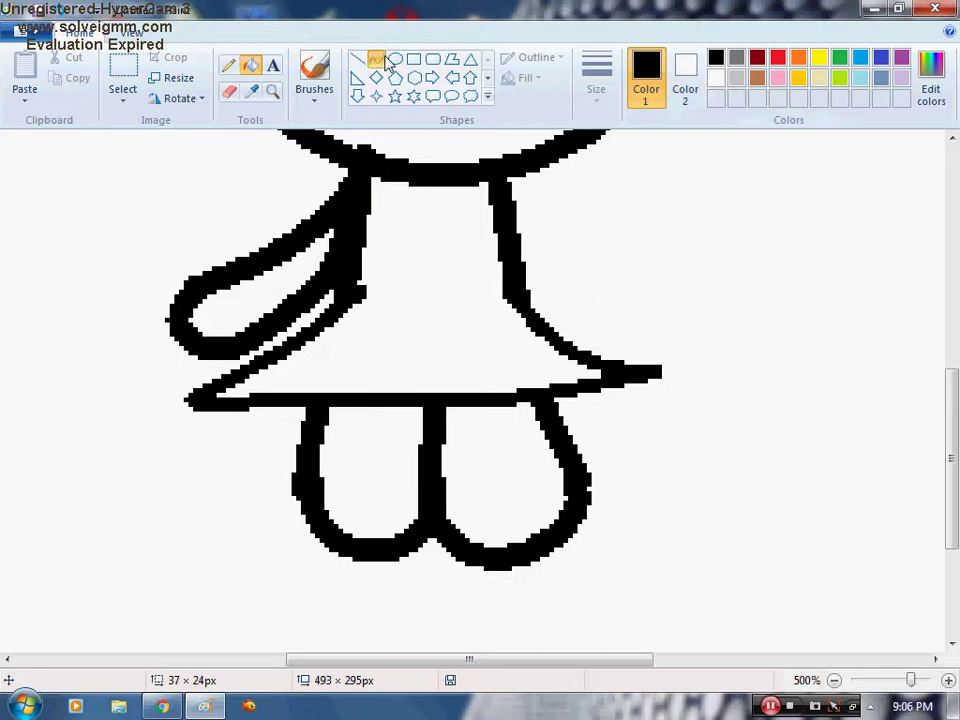
Draw the character's bent arm as a red curve in the third line thickness, from the neck out to the waist.
click(384, 61)
click(614, 97)
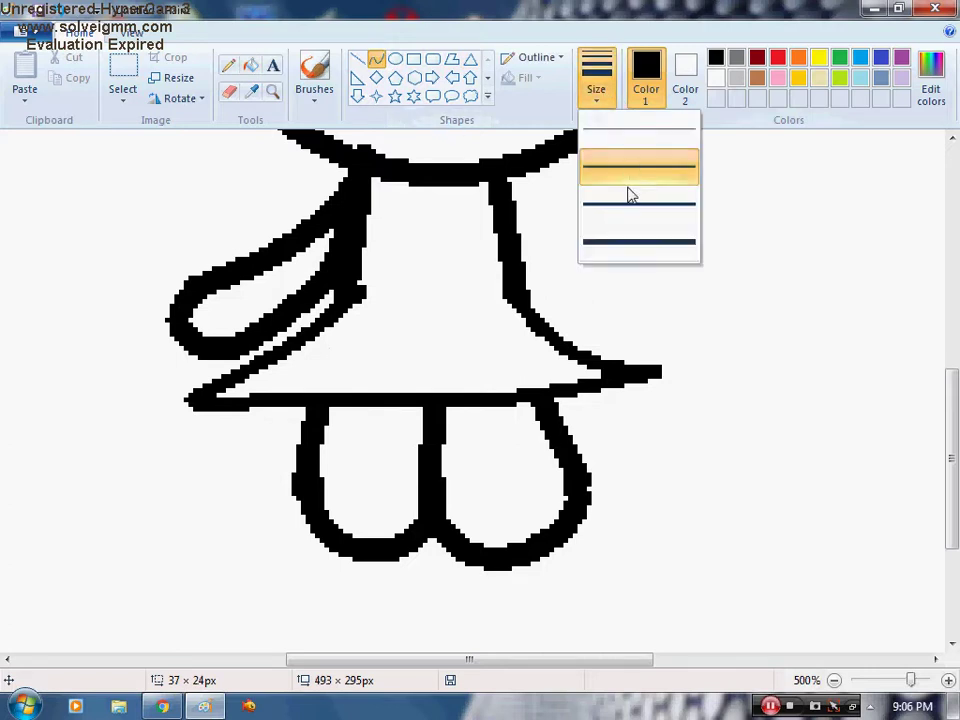
click(631, 202)
click(778, 59)
drag(497, 171, 508, 296)
mouse_move(503, 235)
mouse_down()
mouse_move(656, 191)
mouse_move(645, 223)
mouse_move(660, 214)
mouse_up()
drag(494, 299, 527, 274)
click(790, 172)
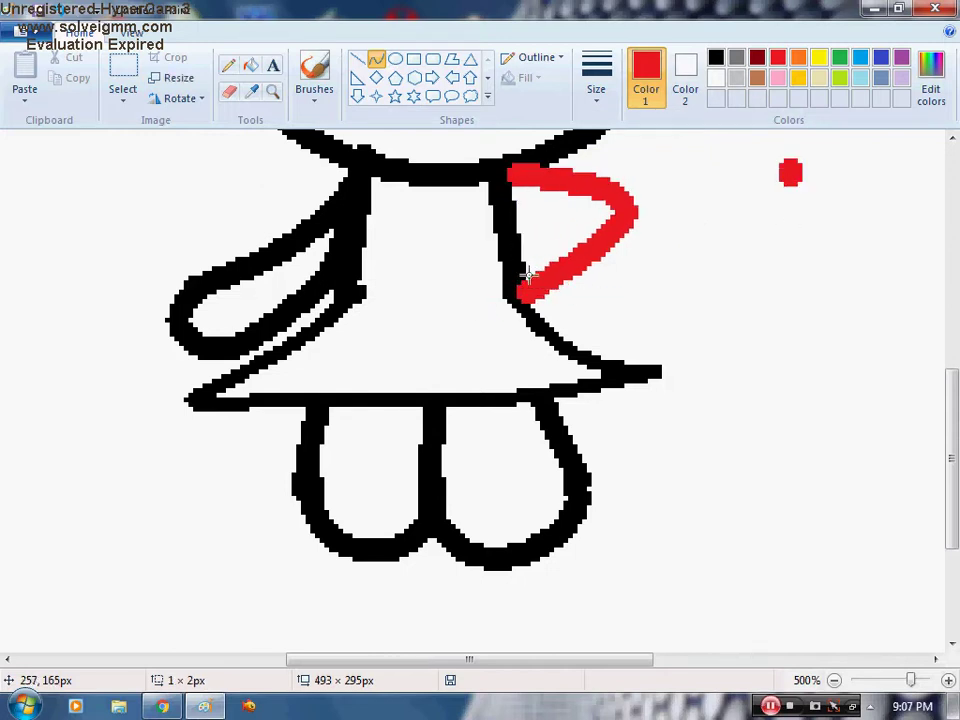
key(ctrl+z)
Complete the bent arm's red outline with a rounded hand and an inner curve about 10 × 7 px beside the torso.
mouse_move(533, 287)
mouse_down()
mouse_move(505, 261)
mouse_move(506, 244)
mouse_move(476, 279)
mouse_move(454, 271)
mouse_move(560, 219)
mouse_up()
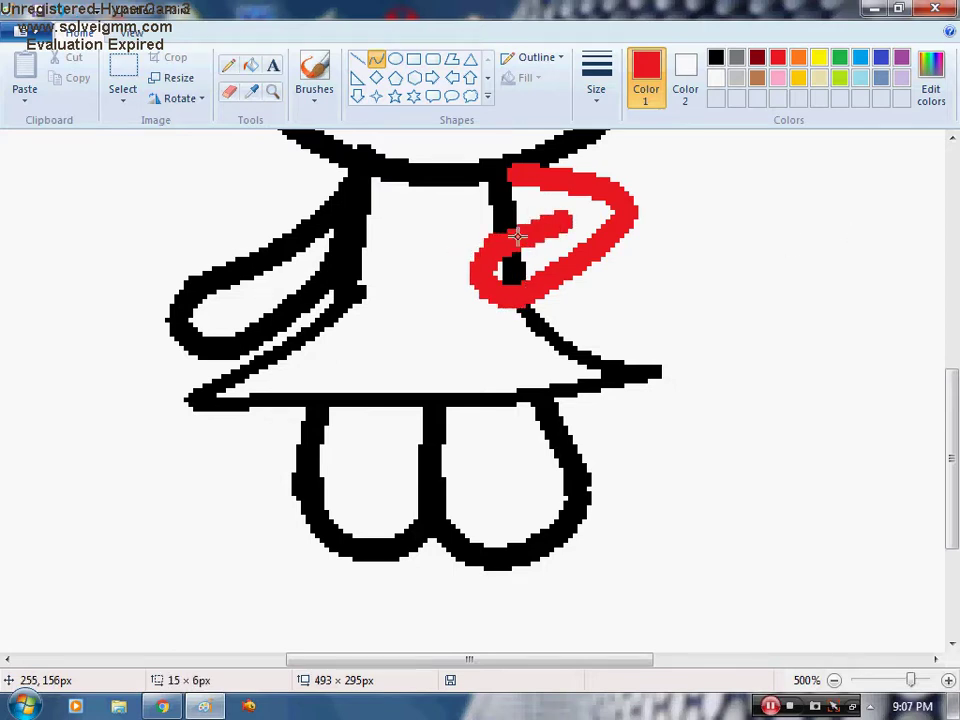
click(514, 232)
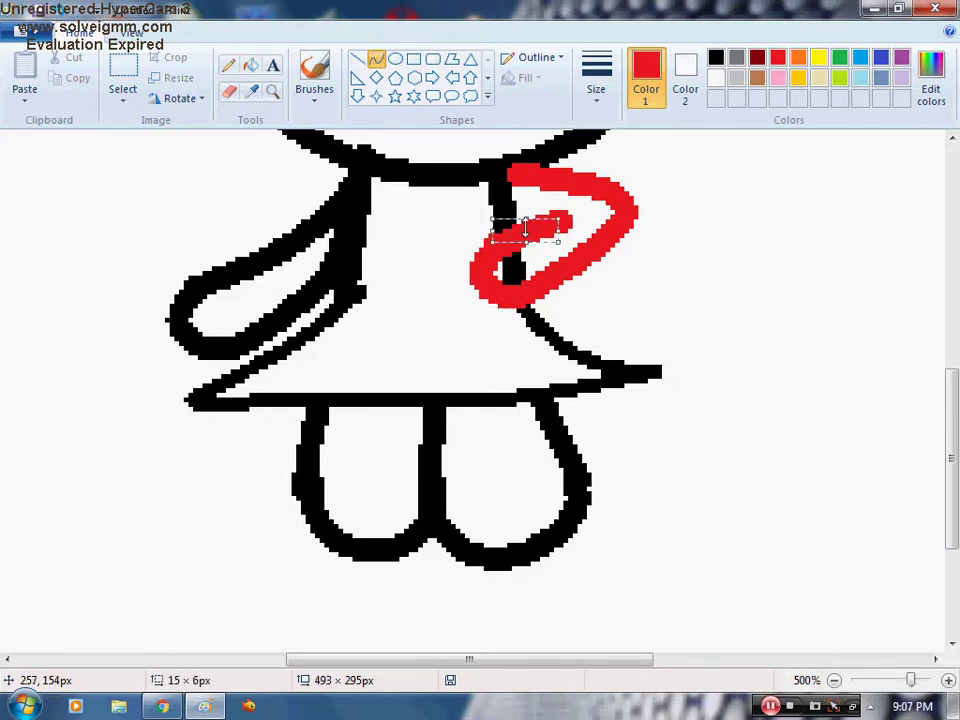
drag(536, 238, 531, 205)
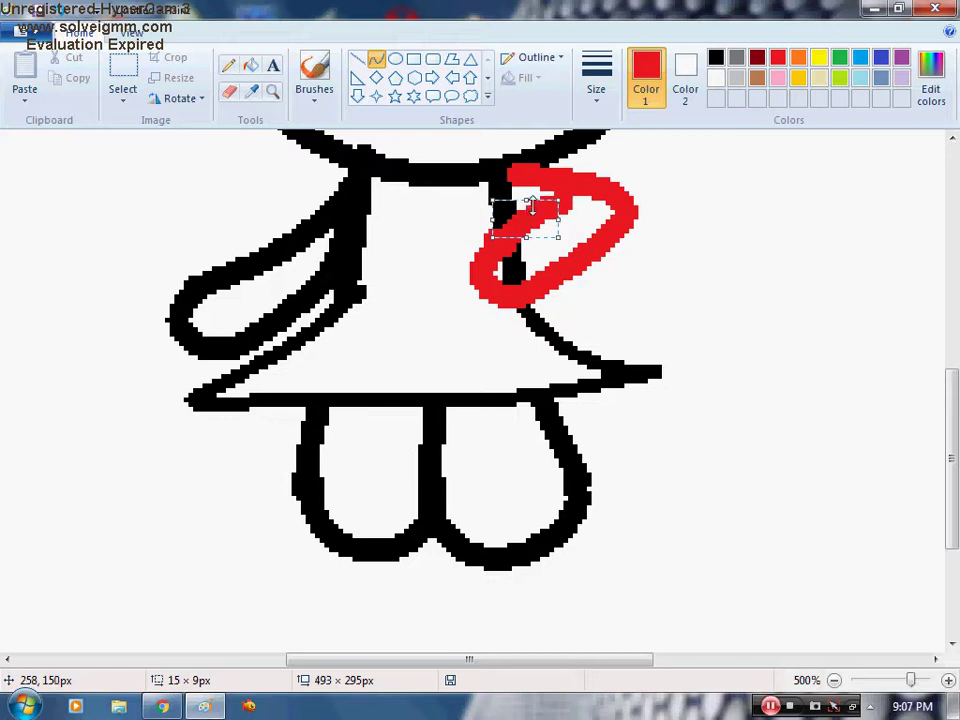
click(61, 11)
drag(503, 245, 546, 217)
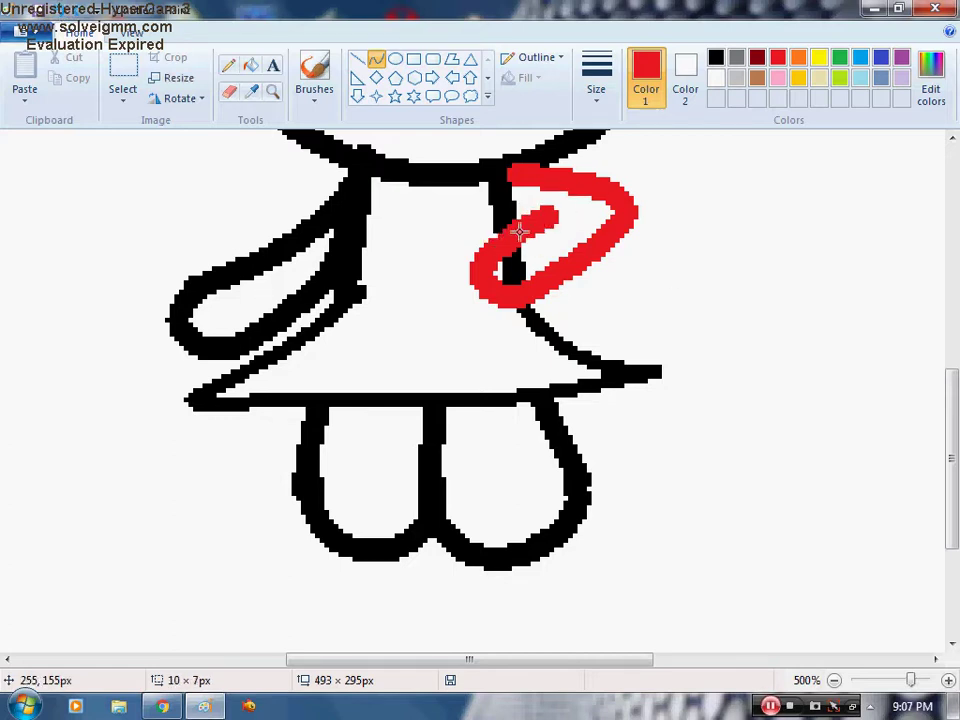
click(519, 232)
Fill the torso line inside the hand with white and recolour the red arm outline black.
click(251, 68)
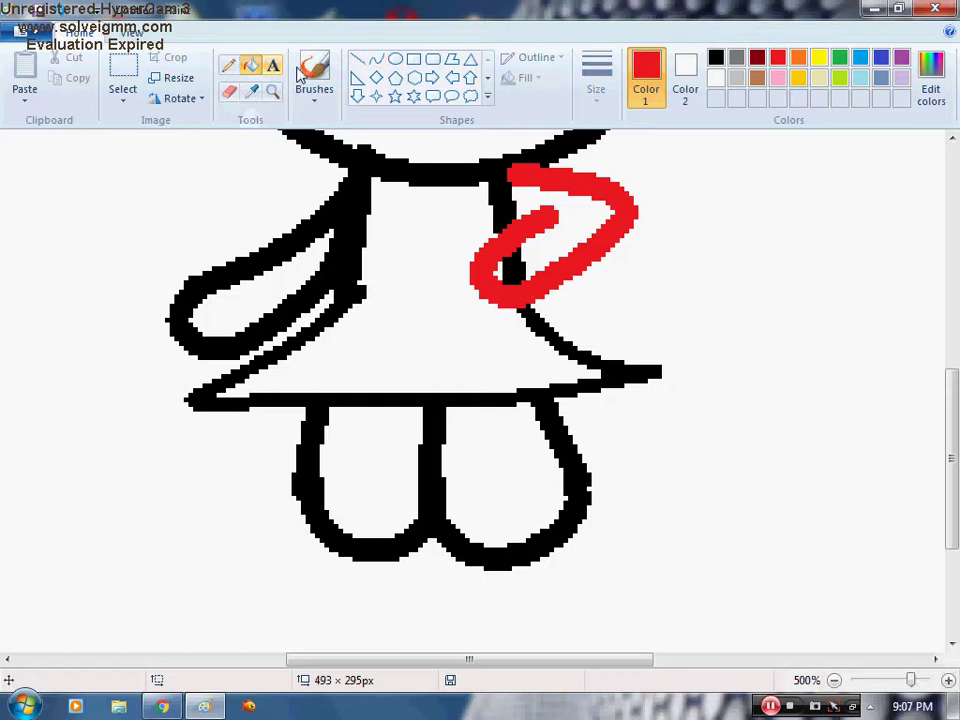
click(716, 80)
click(716, 58)
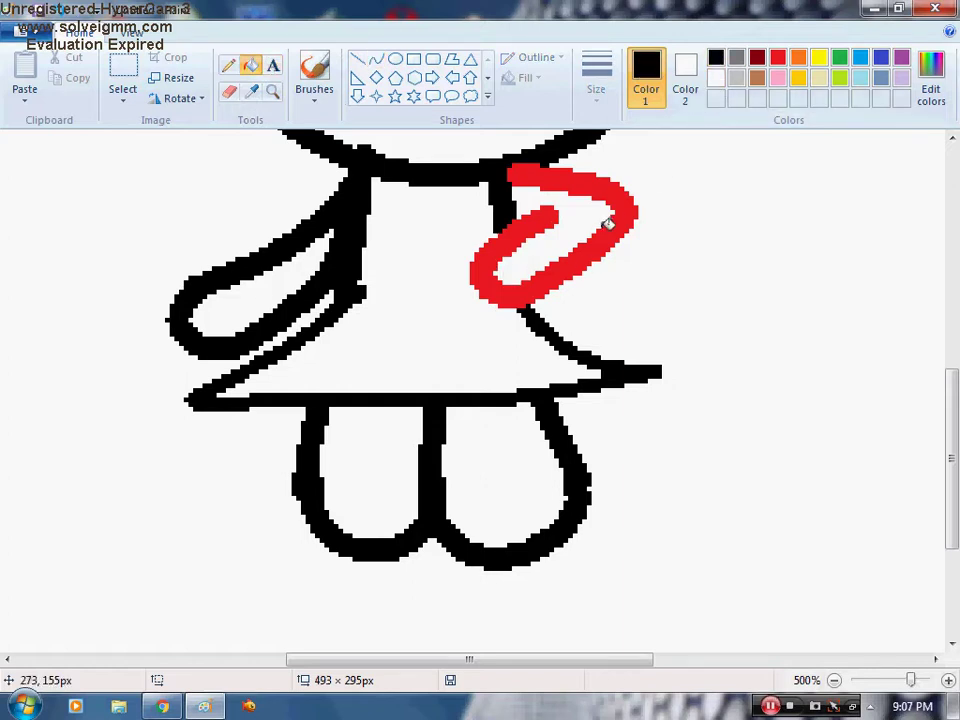
click(611, 214)
Draw a downward-bowed black waistline across the dress with the Curve tool in the second line thickness.
scroll(632, 232, up, 2)
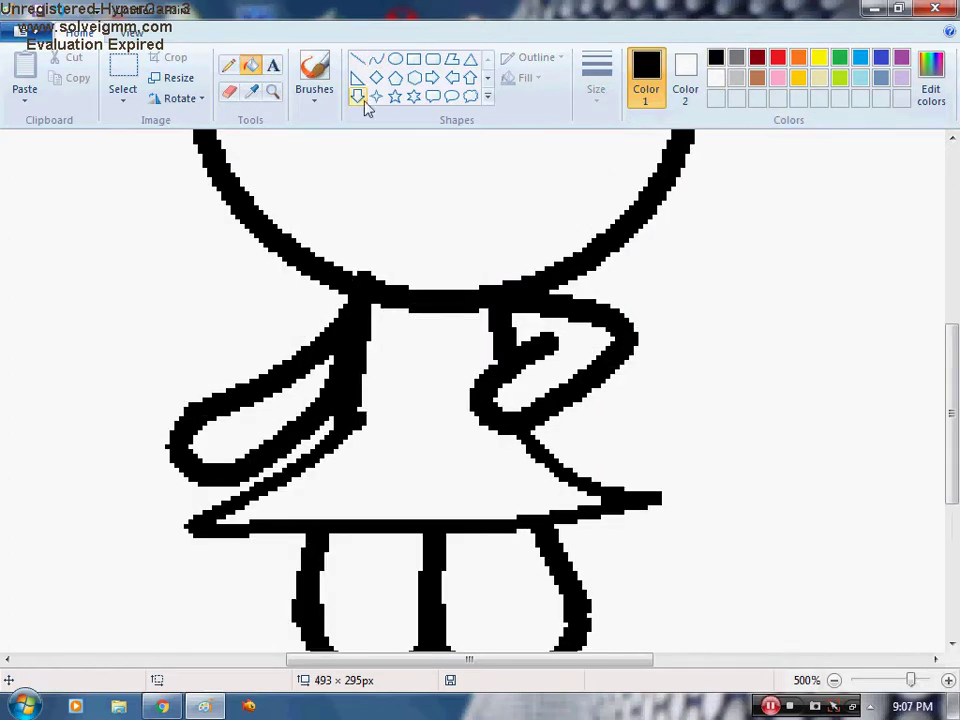
click(376, 59)
click(596, 75)
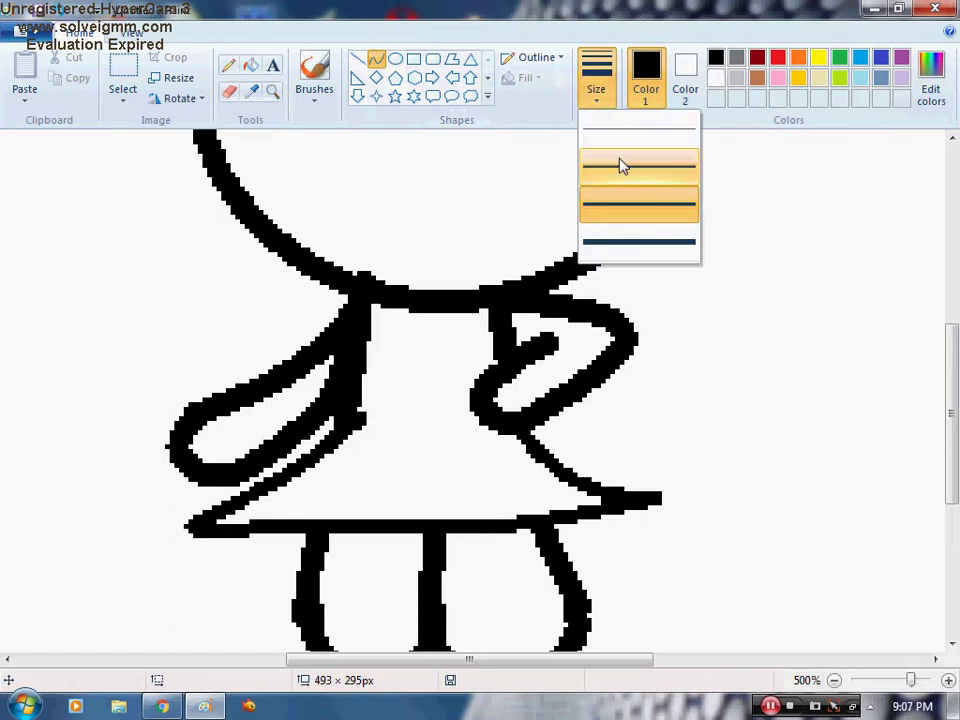
click(620, 165)
mouse_move(353, 435)
mouse_down()
mouse_move(497, 435)
mouse_move(503, 420)
mouse_move(491, 403)
mouse_up()
click(413, 440)
click(528, 345)
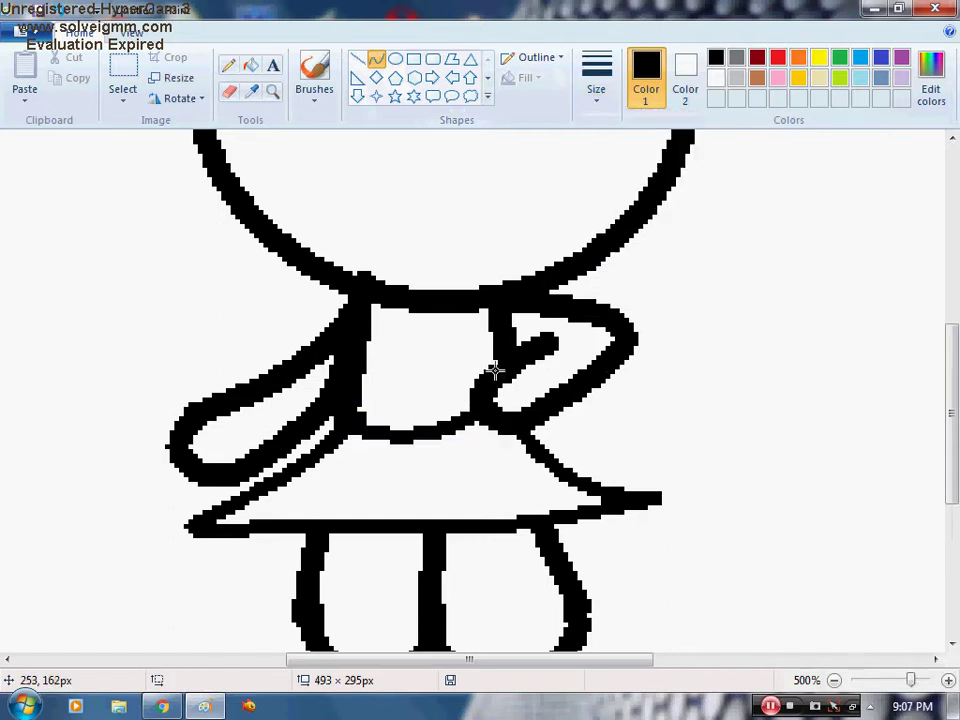
drag(520, 351, 564, 404)
click(58, 10)
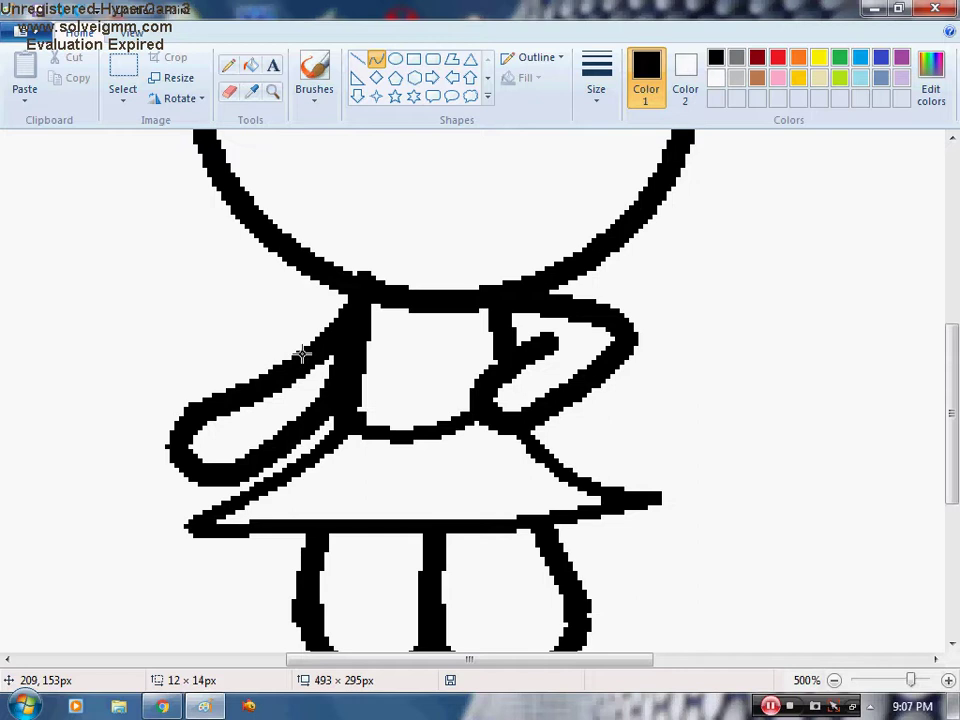
drag(302, 354, 333, 403)
Draw two short curved bands across the wrist of the lowered arm and two across the bent arm's wrist.
mouse_move(227, 417)
mouse_down()
mouse_move(229, 465)
mouse_move(247, 474)
mouse_up()
double_click(223, 419)
click(287, 433)
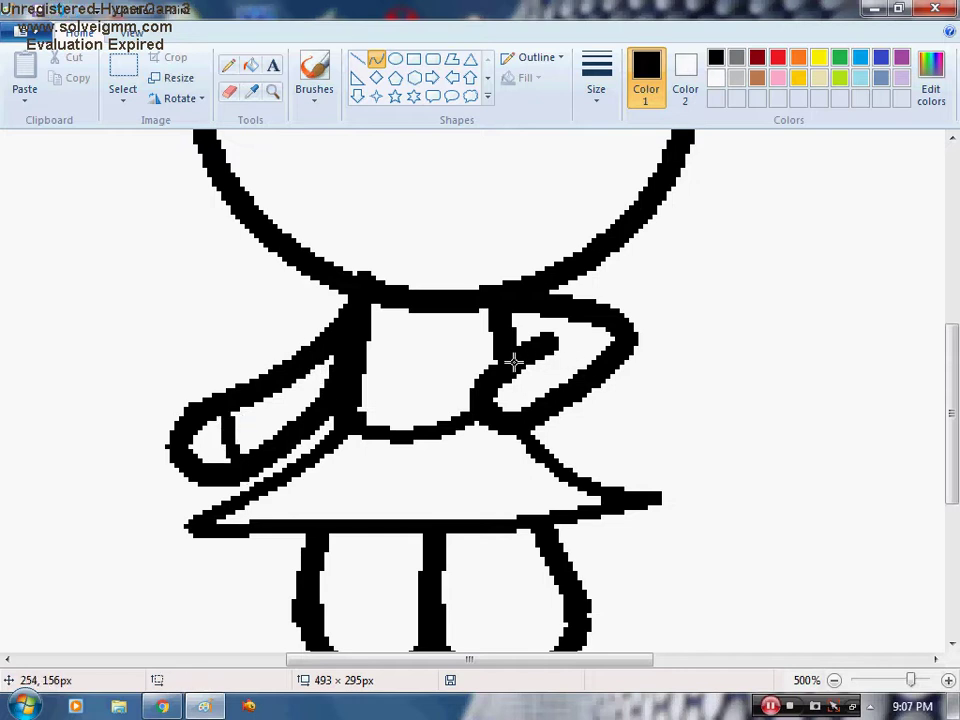
drag(246, 406, 267, 452)
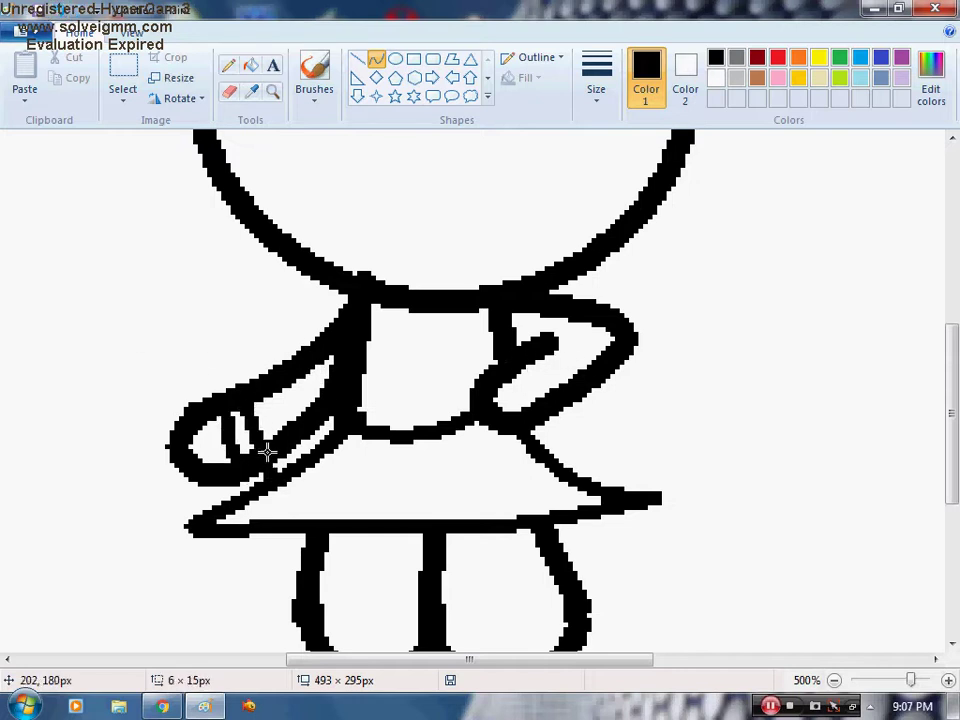
drag(508, 374, 563, 395)
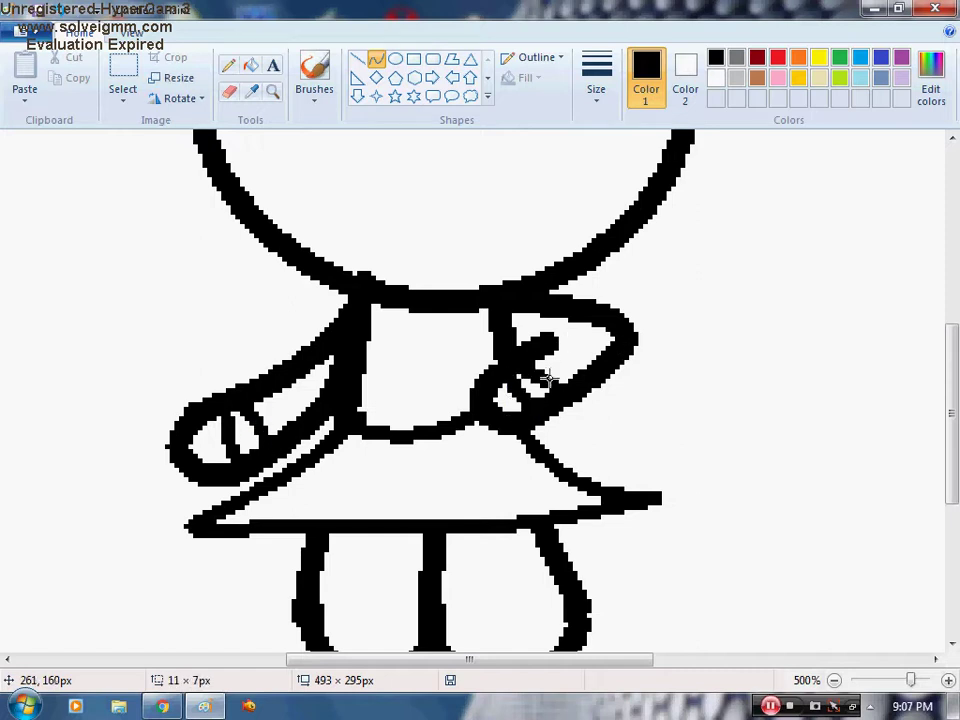
Draw a horizontal line across both legs to mark the tops of the shoes.
scroll(4, 318, down, 3)
mouse_move(317, 342)
mouse_down()
mouse_move(593, 337)
mouse_move(568, 332)
mouse_up()
drag(468, 334, 415, 334)
click(400, 333)
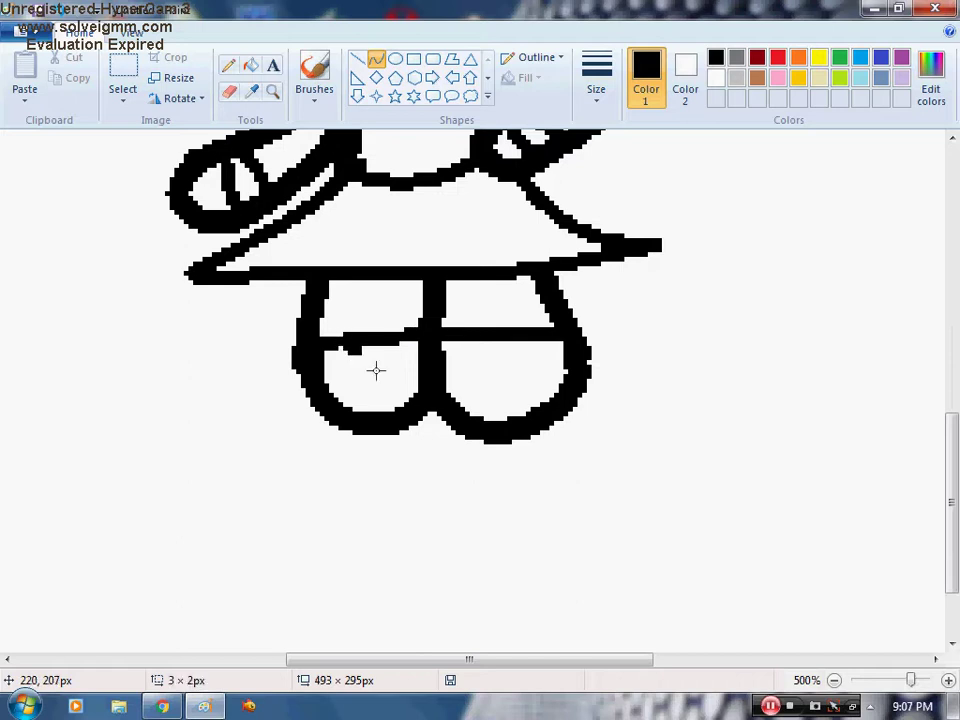
drag(376, 370, 412, 378)
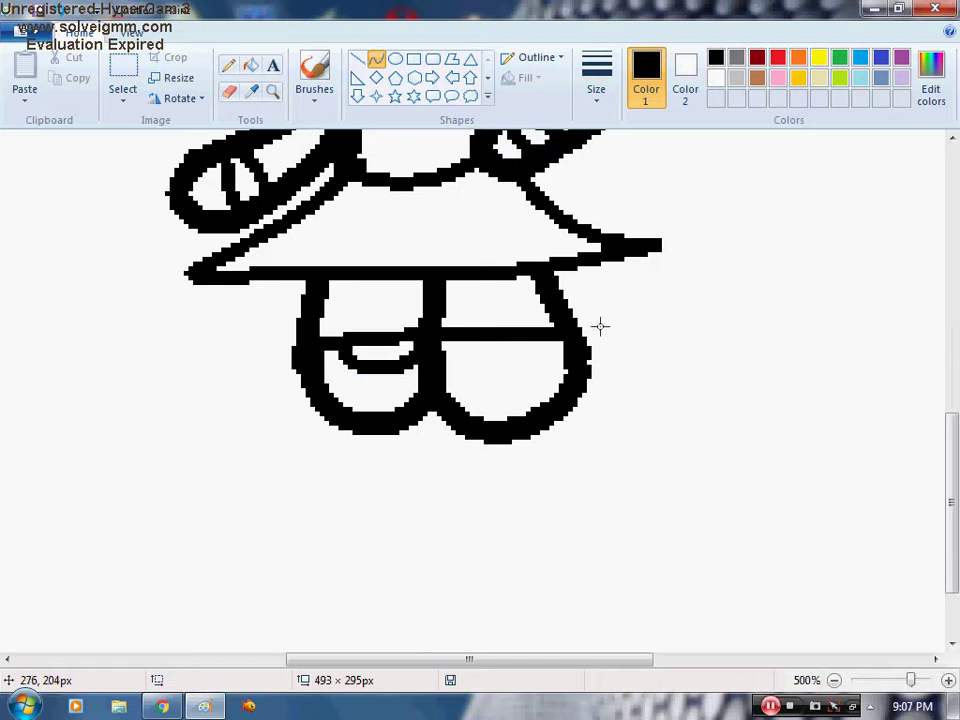
mouse_move(456, 334)
mouse_down()
mouse_move(531, 330)
mouse_move(482, 364)
mouse_up()
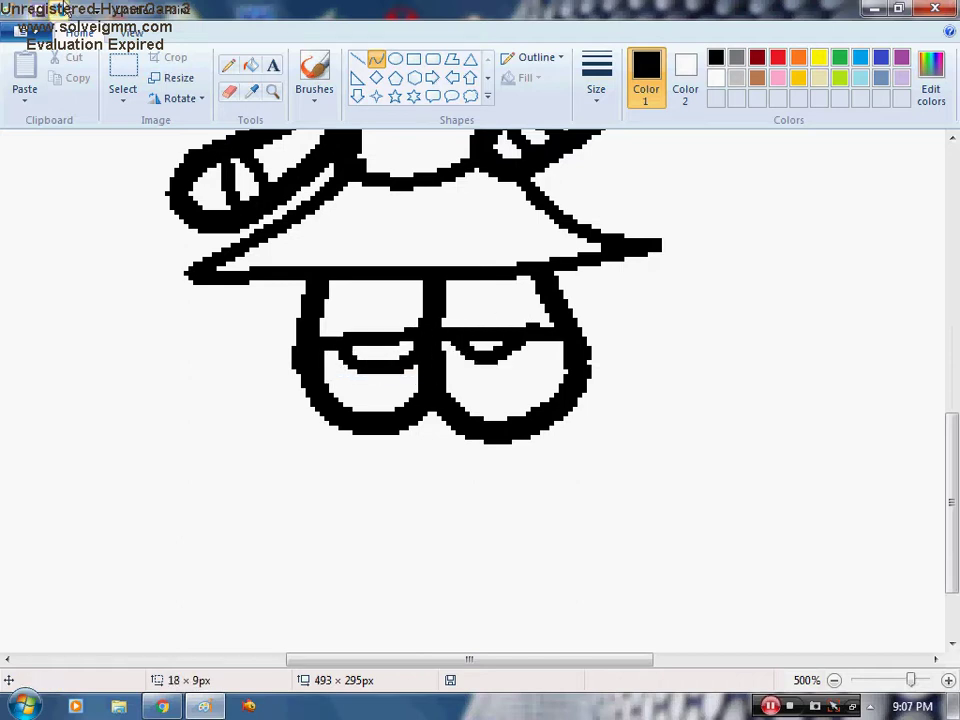
key(ctrl+z)
key(ctrl+z)
Draw a small closed U-shaped opening about 14 × 12 px in each shoe and fill the shoe around it black.
mouse_move(343, 357)
mouse_down()
mouse_move(411, 375)
mouse_move(394, 356)
mouse_move(366, 375)
mouse_move(374, 397)
mouse_move(400, 405)
mouse_up()
click(699, 326)
drag(503, 364, 550, 415)
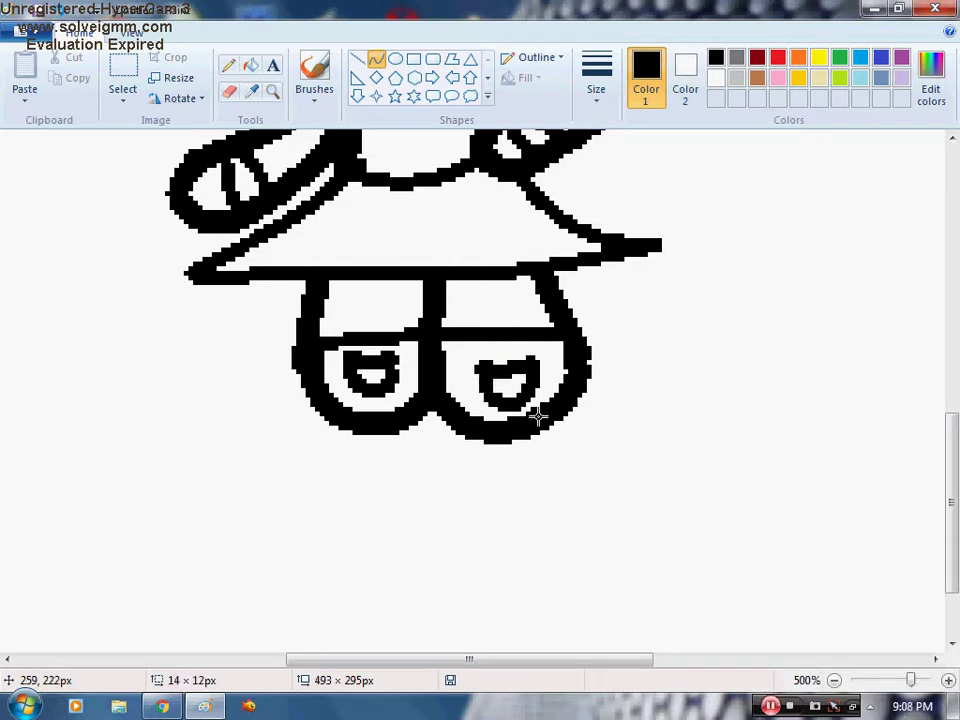
click(252, 68)
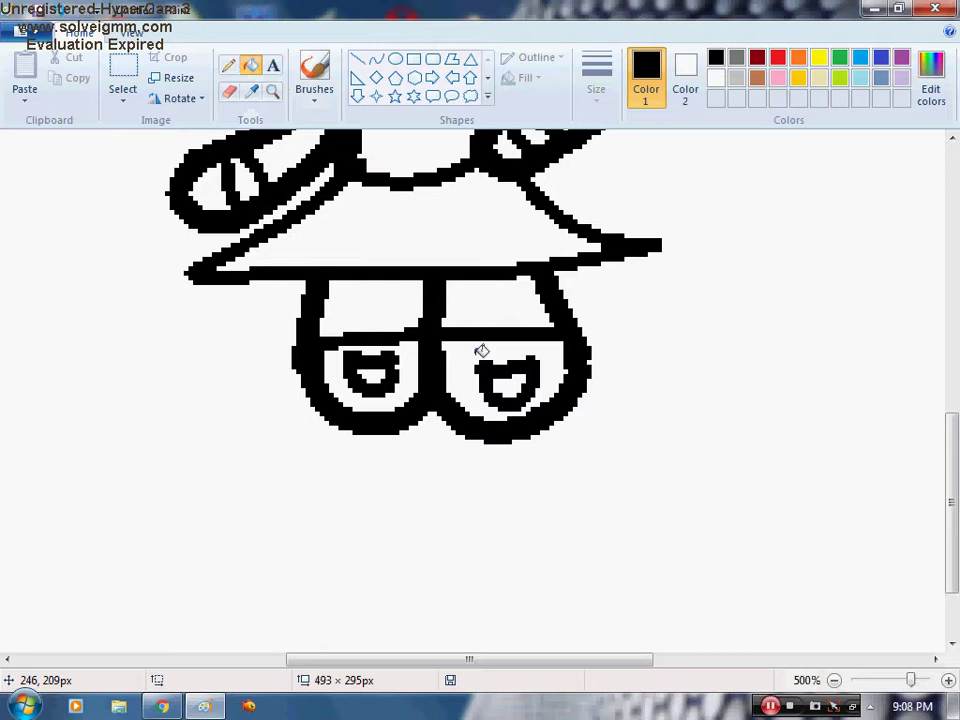
click(480, 350)
click(405, 350)
Draw the first fringe curve inside the head with the Curve tool, rising from the side edge to the middle of the forehead.
scroll(557, 386, up, 5)
scroll(441, 165, up, 5)
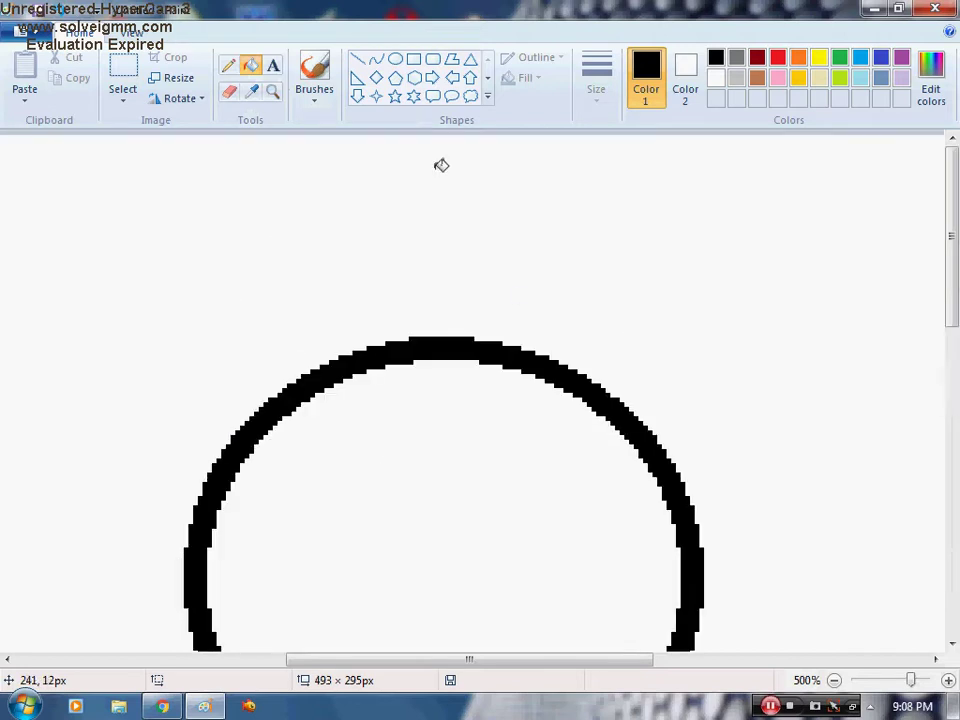
click(376, 62)
scroll(173, 471, down, 3)
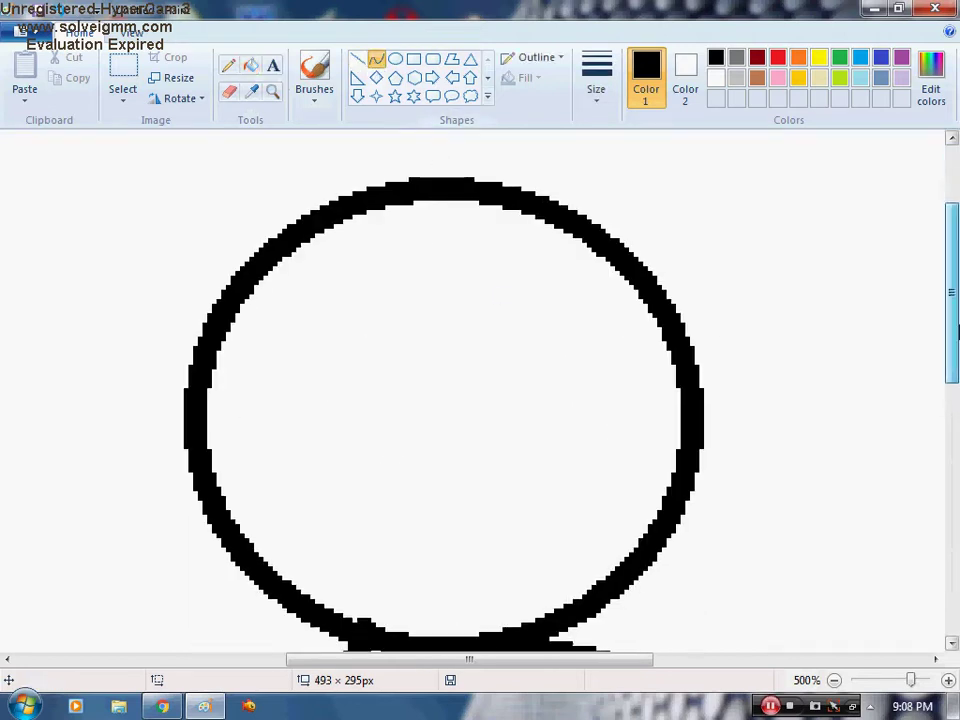
drag(205, 484, 470, 372)
mouse_move(428, 380)
mouse_down()
mouse_move(355, 450)
mouse_move(406, 435)
mouse_up()
drag(469, 352, 386, 351)
key(ctrl+z)
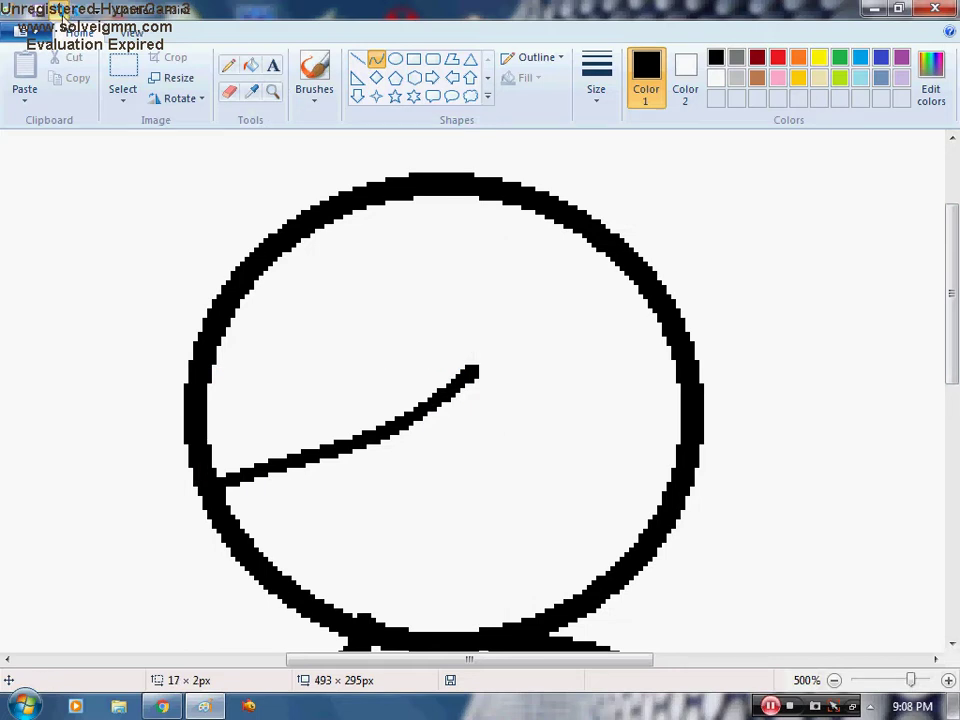
key(ctrl+z)
mouse_move(194, 481)
mouse_down()
mouse_move(328, 459)
mouse_move(394, 390)
mouse_move(407, 390)
mouse_up()
mouse_move(295, 444)
mouse_down()
mouse_move(276, 465)
mouse_move(332, 466)
mouse_up()
Draw two pointed hair strands in the middle of the fringe and a curve from them down to the head's opposite edge.
mouse_move(420, 389)
mouse_down()
mouse_move(382, 470)
mouse_move(488, 414)
mouse_move(466, 404)
mouse_move(560, 465)
mouse_move(507, 385)
mouse_move(703, 455)
mouse_up()
click(424, 422)
click(430, 418)
click(453, 402)
click(454, 467)
click(454, 465)
click(488, 414)
click(510, 464)
click(510, 464)
click(520, 436)
click(520, 436)
click(636, 362)
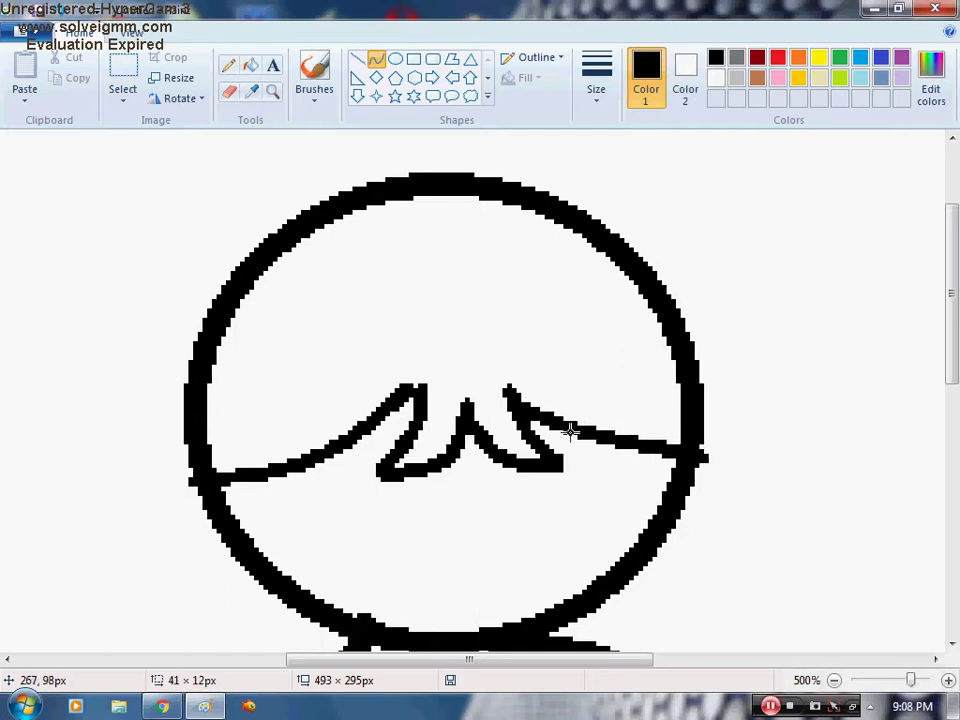
drag(565, 418, 603, 450)
Draw two hair curves from the fringe to the chin to frame the face, plus a short strand at the fringe tip.
scroll(780, 392, down, 5)
scroll(690, 366, up, 3)
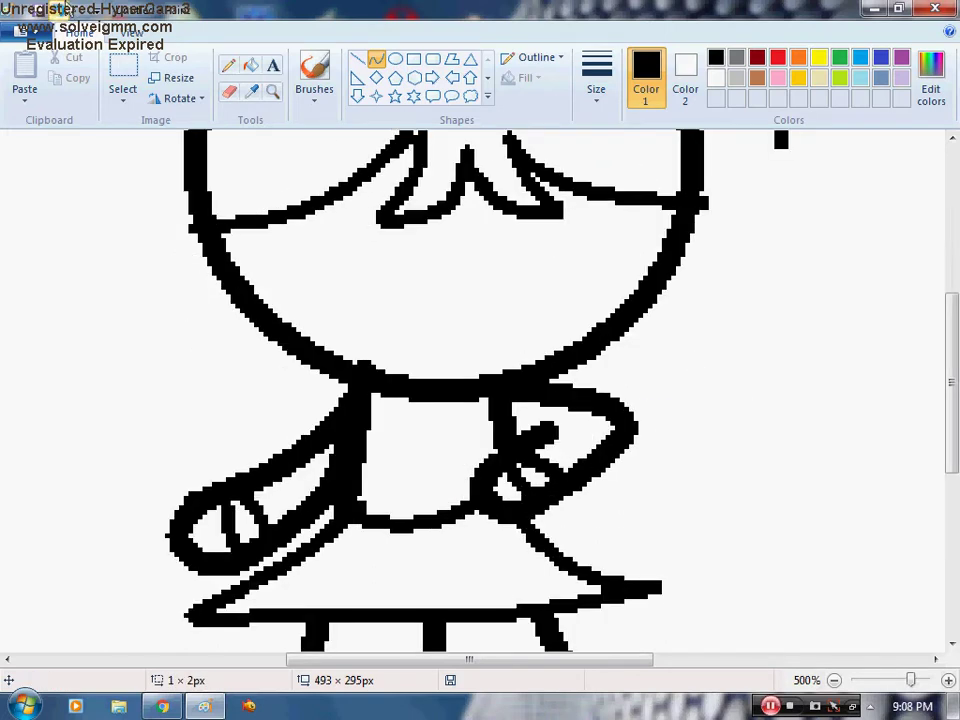
drag(469, 202, 551, 353)
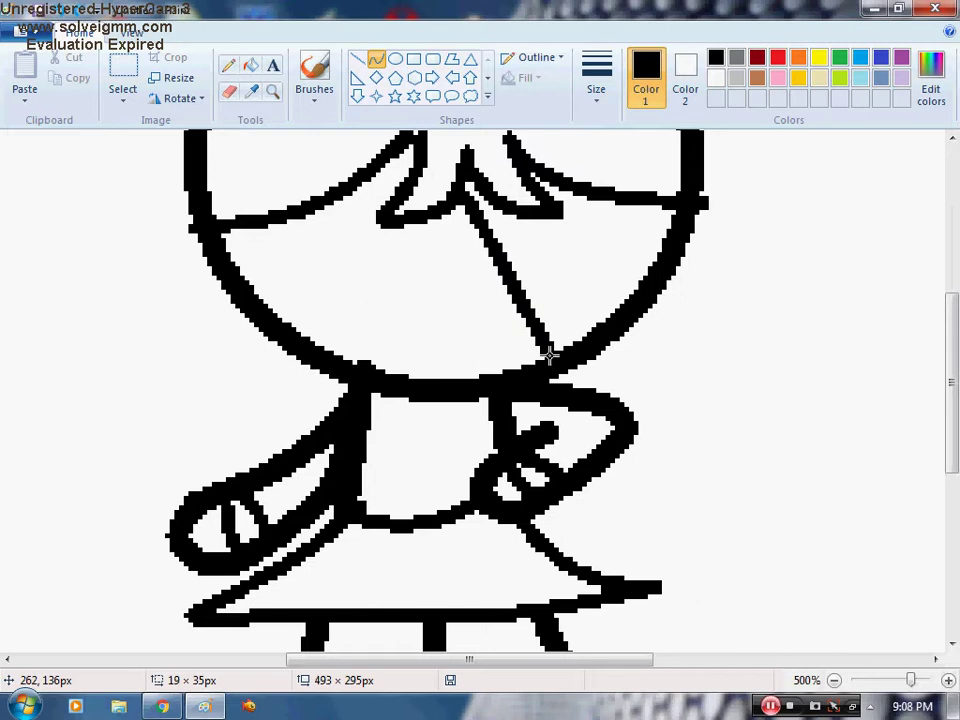
click(455, 289)
click(455, 289)
click(690, 230)
drag(398, 222, 379, 362)
click(412, 314)
click(408, 316)
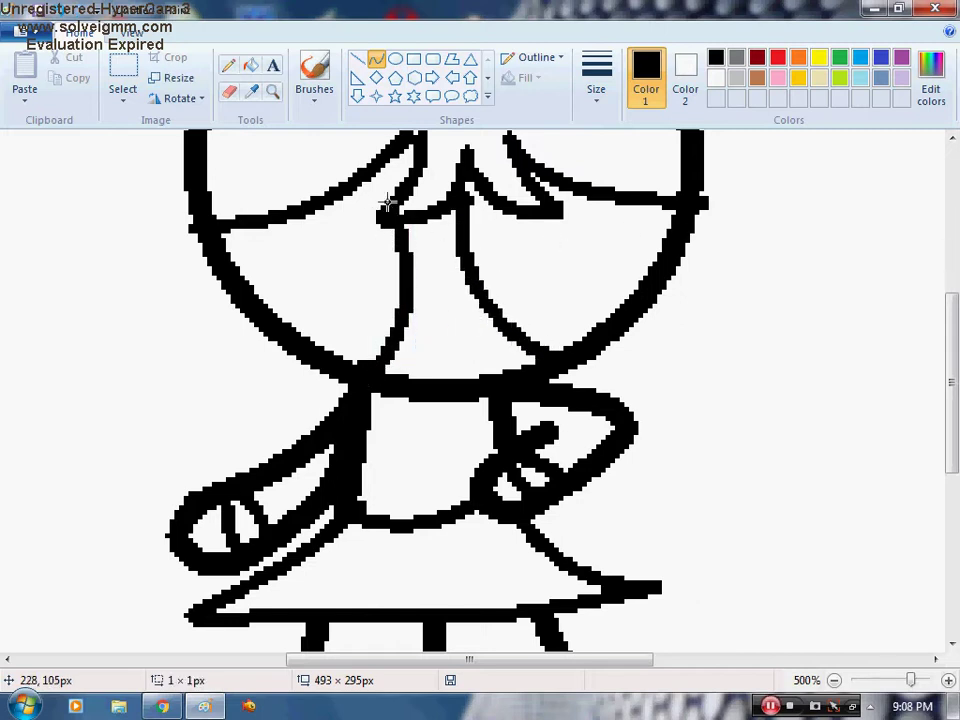
mouse_move(388, 203)
mouse_down()
mouse_move(368, 176)
mouse_move(384, 198)
mouse_up()
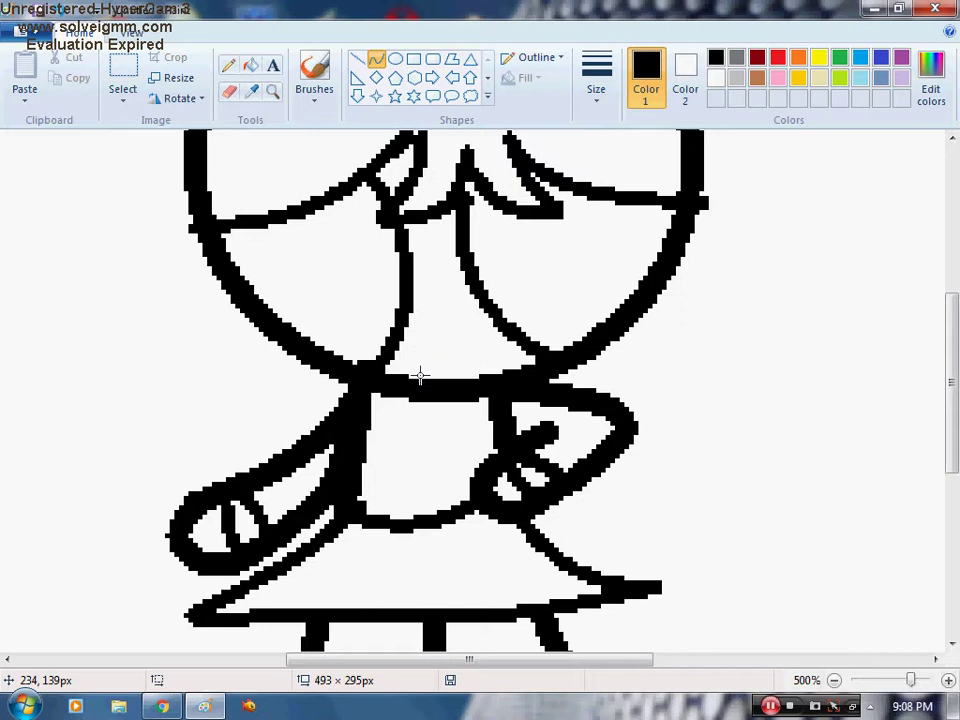
drag(445, 329, 471, 369)
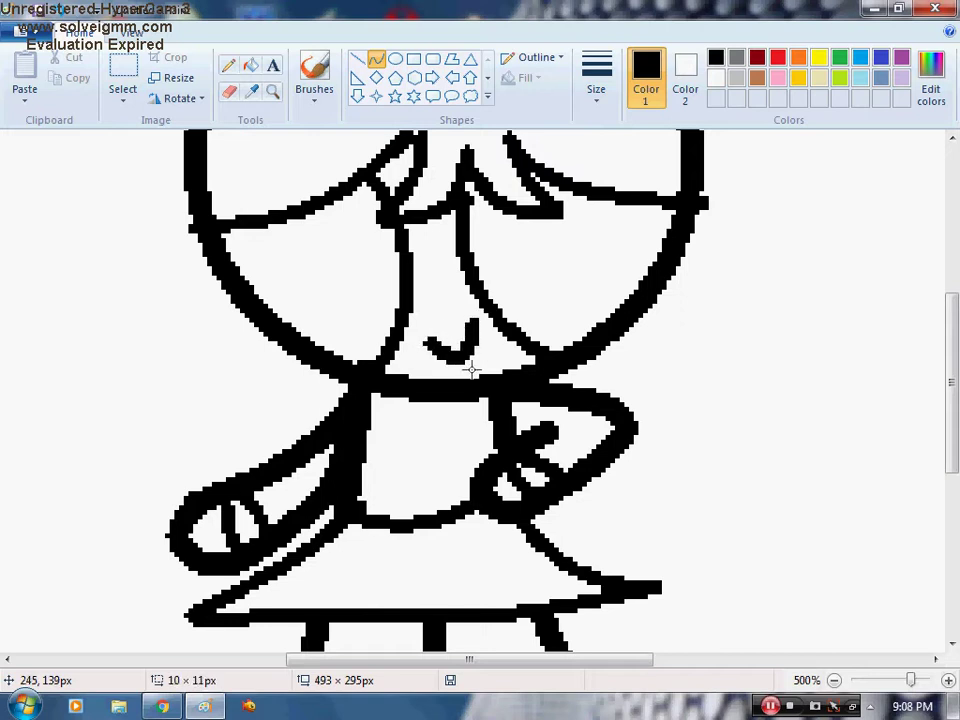
drag(452, 326, 467, 315)
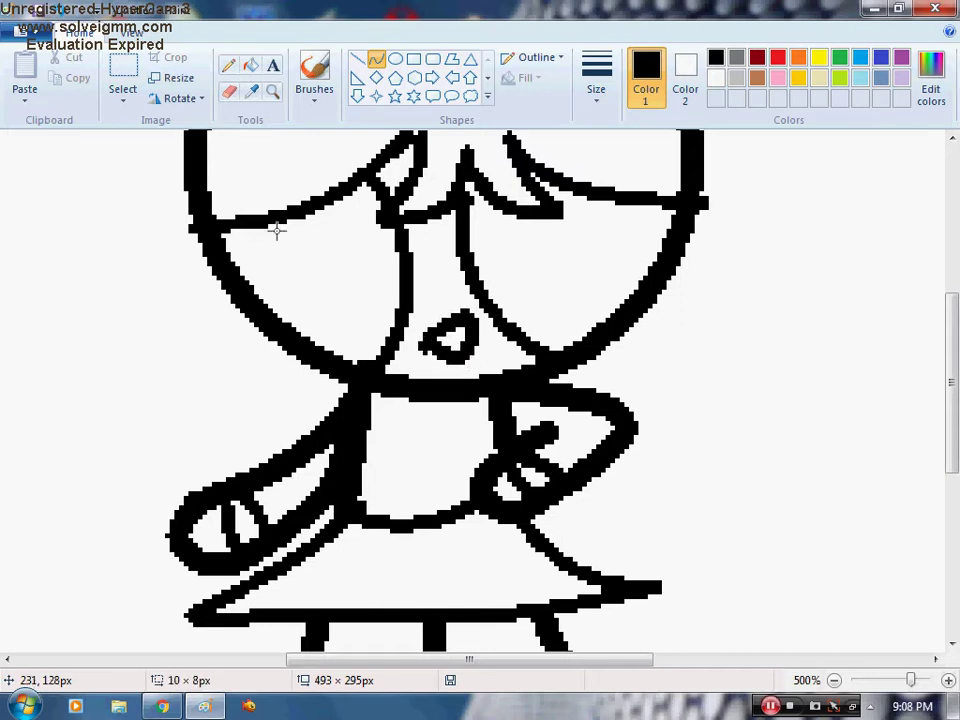
key(ctrl+z)
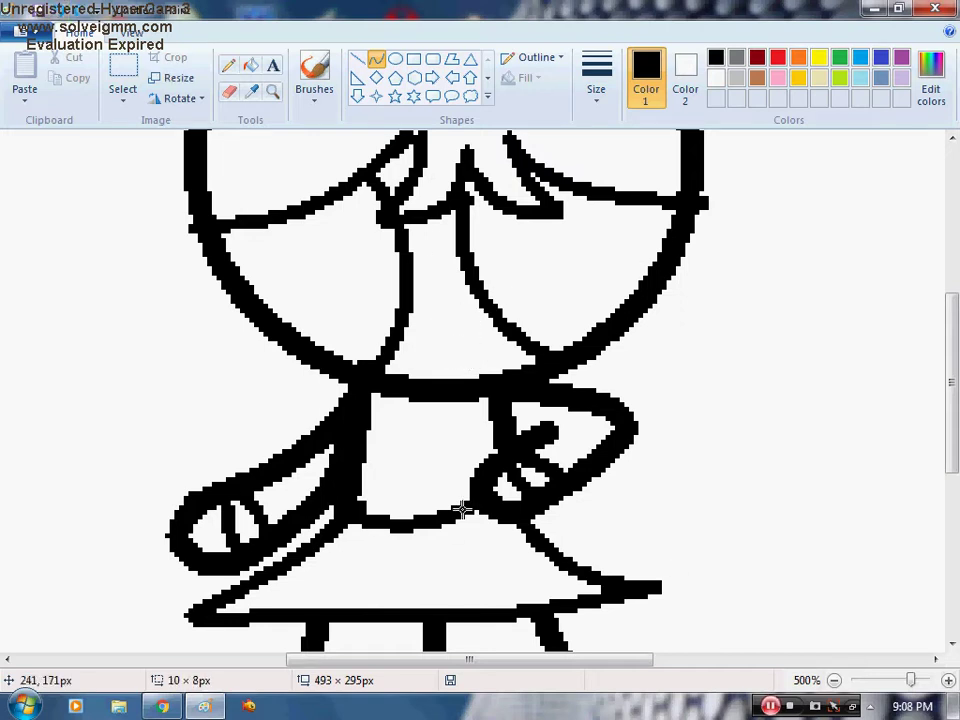
Draw a curved mouth line in the lower part of the face between the hair strands.
mouse_move(426, 344)
mouse_down()
mouse_move(476, 324)
mouse_move(436, 374)
mouse_move(491, 354)
mouse_up()
click(625, 337)
Switch to Chrome and look over the YouTube page of the "Daya - Sit Still, Look Pretty [LYRICS]" video and its comments.
click(162, 707)
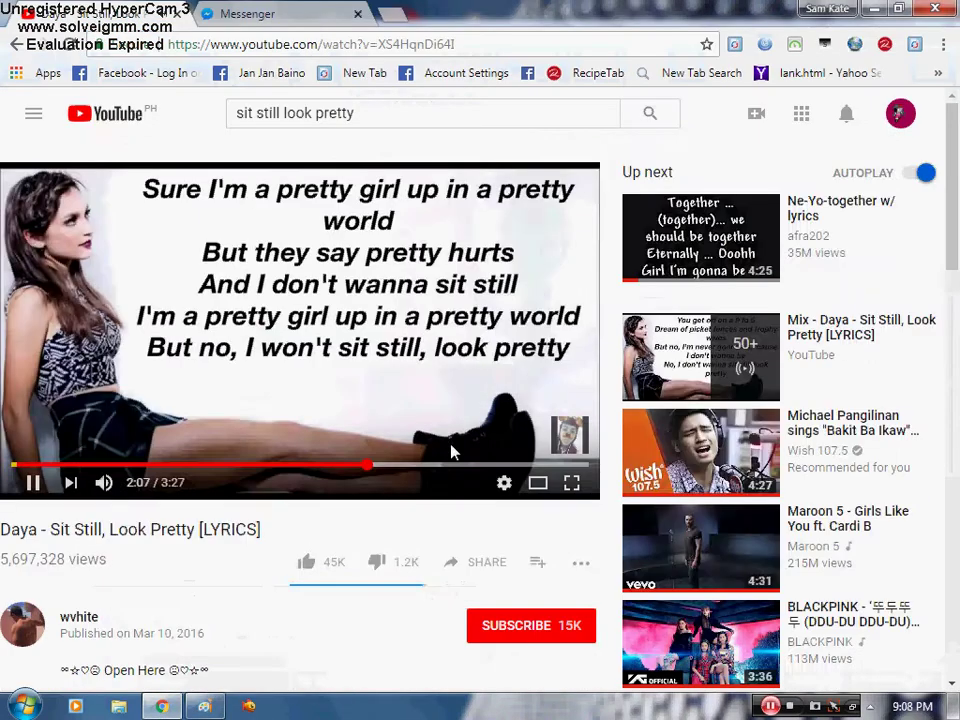
scroll(492, 430, down, 6)
scroll(495, 430, up, 2)
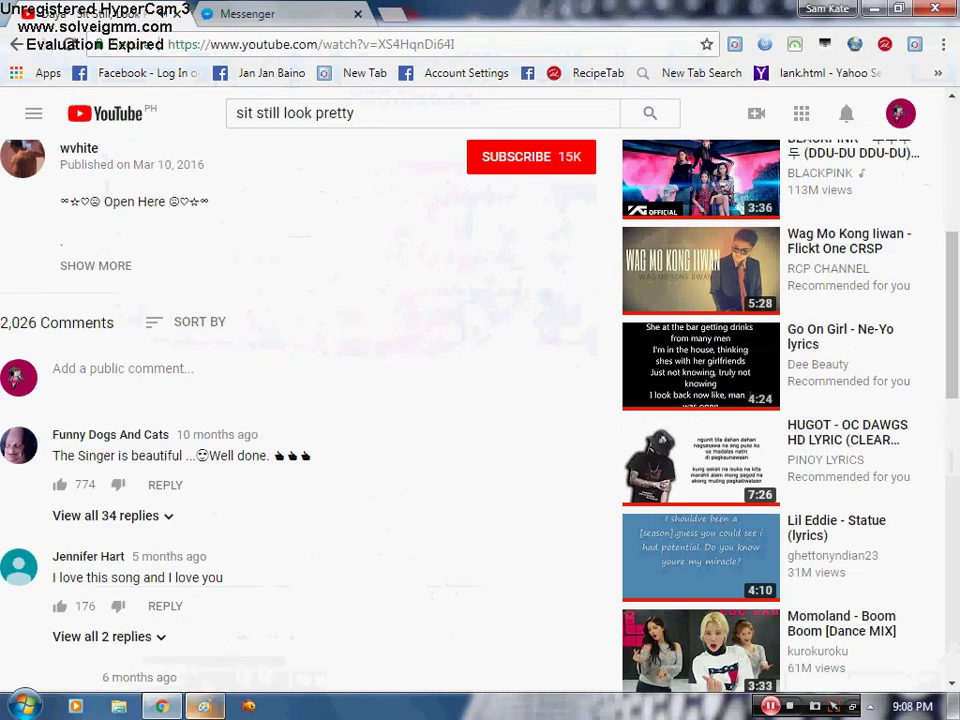
scroll(371, 538, up, 4)
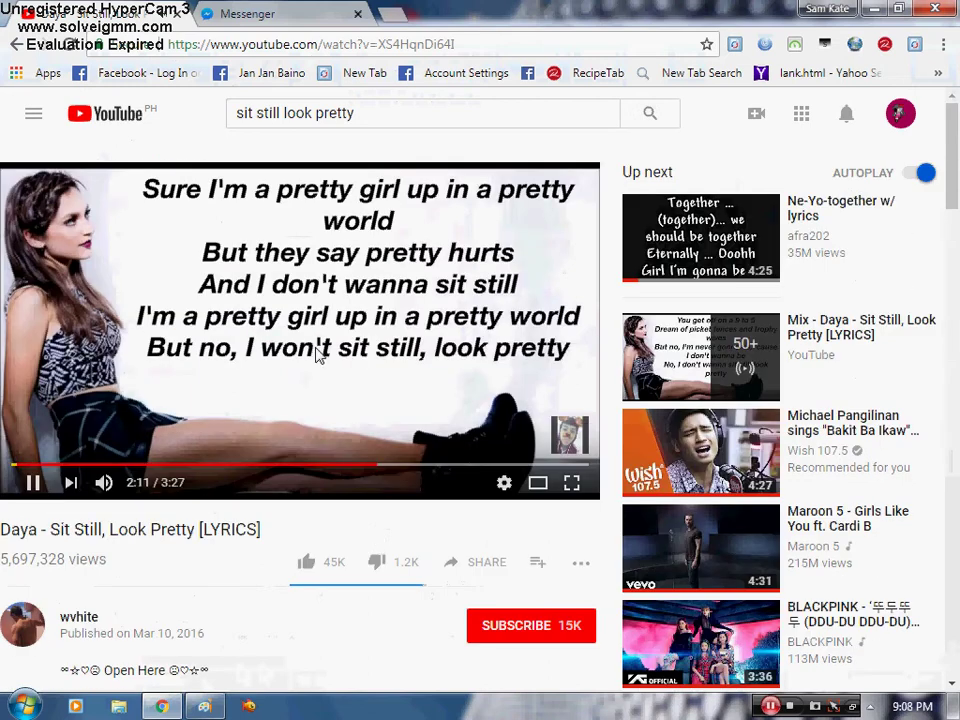
right_click(317, 356)
click(368, 476)
scroll(368, 476, down, 1)
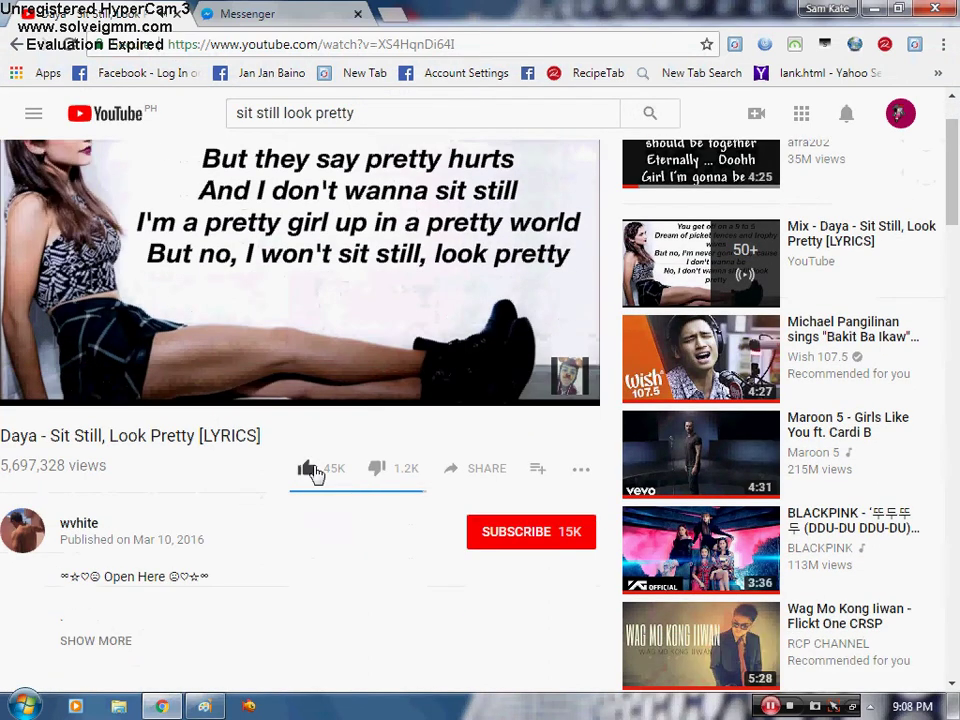
Like the "Daya - Sit Still, Look Pretty [LYRICS]" video, expand its description and look through more comments.
click(312, 468)
scroll(343, 553, down, 5)
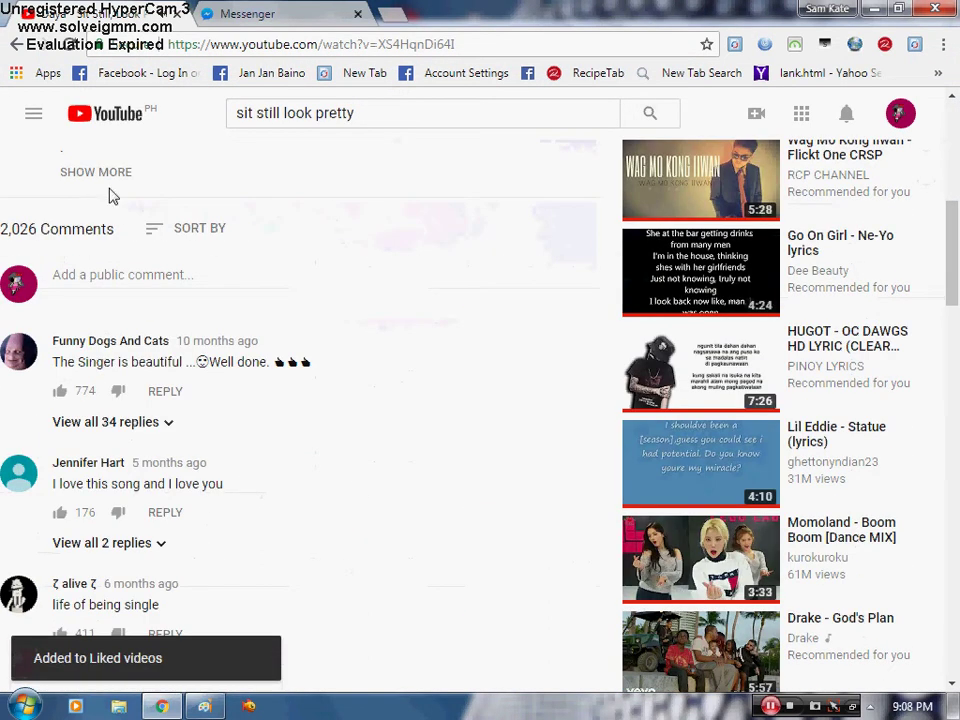
click(109, 176)
scroll(185, 525, down, 5)
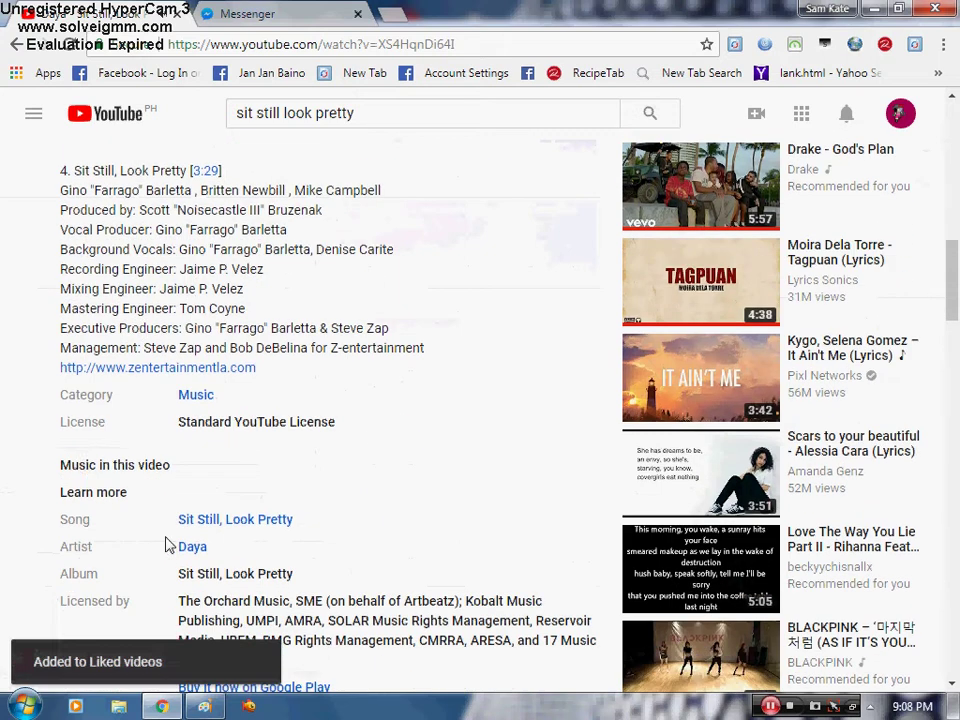
scroll(51, 544, down, 3)
scroll(107, 454, down, 7)
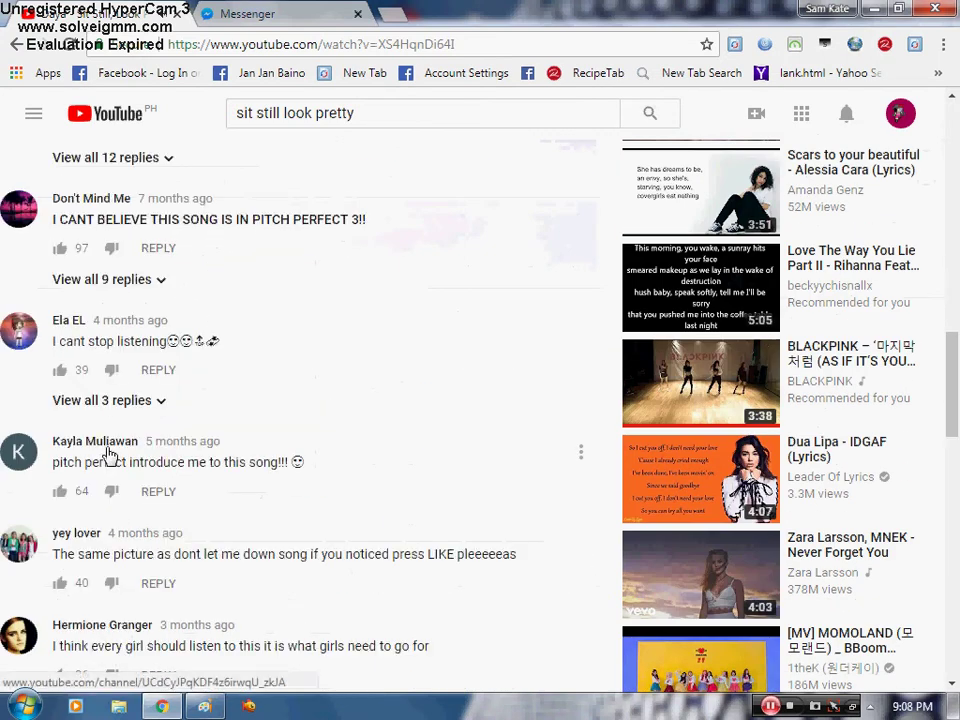
Switch back to Paint and draw the hair hanging beside the head above the bent arm, curving round at its tip to the elbow.
click(205, 705)
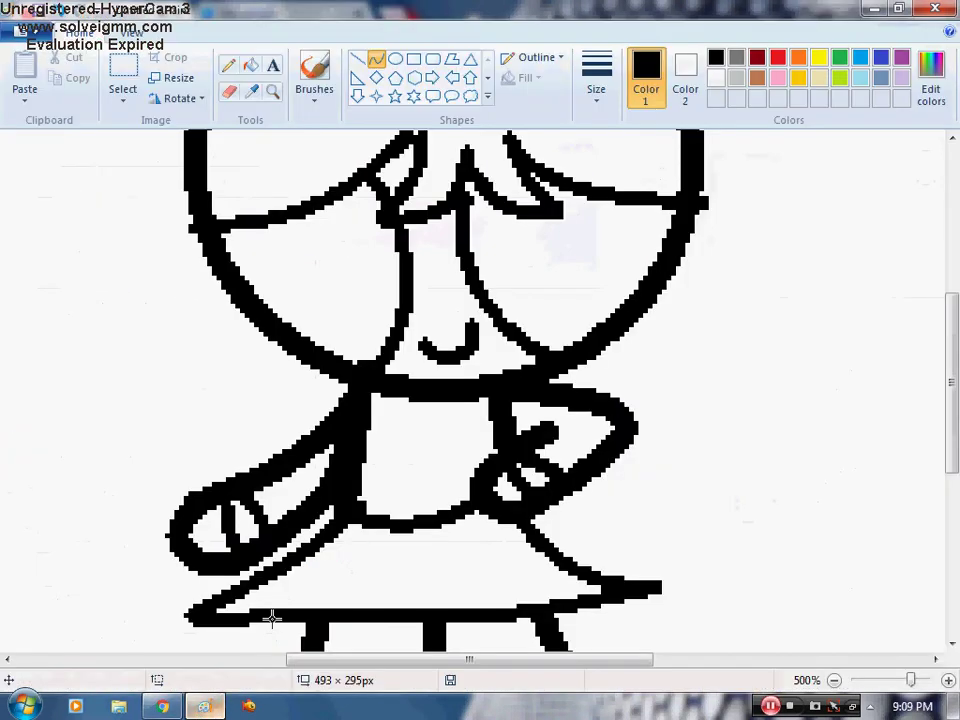
scroll(454, 437, up, 2)
scroll(454, 441, down, 4)
scroll(454, 441, up, 2)
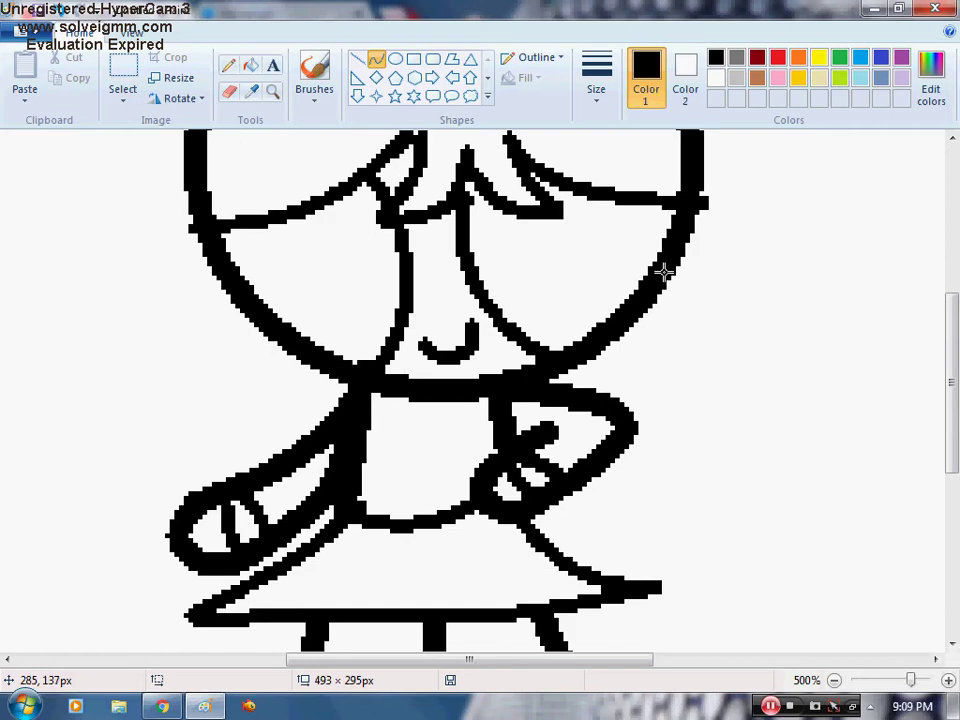
mouse_move(692, 204)
mouse_down()
mouse_move(732, 420)
mouse_move(728, 390)
mouse_up()
drag(698, 272, 687, 267)
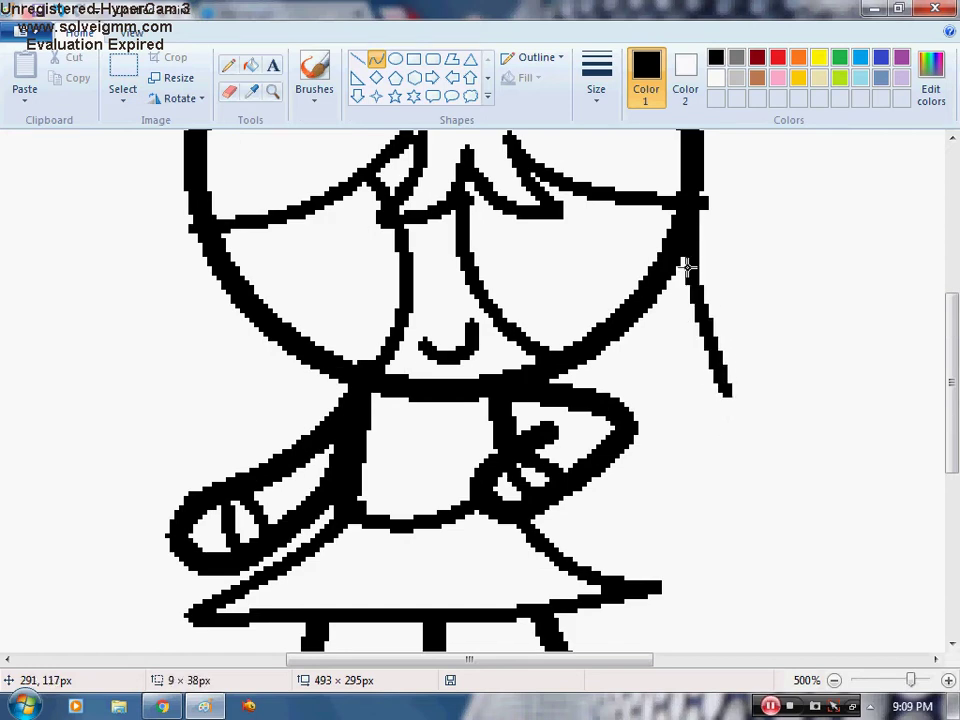
mouse_move(729, 396)
mouse_down()
mouse_move(611, 428)
mouse_move(634, 436)
mouse_up()
click(719, 411)
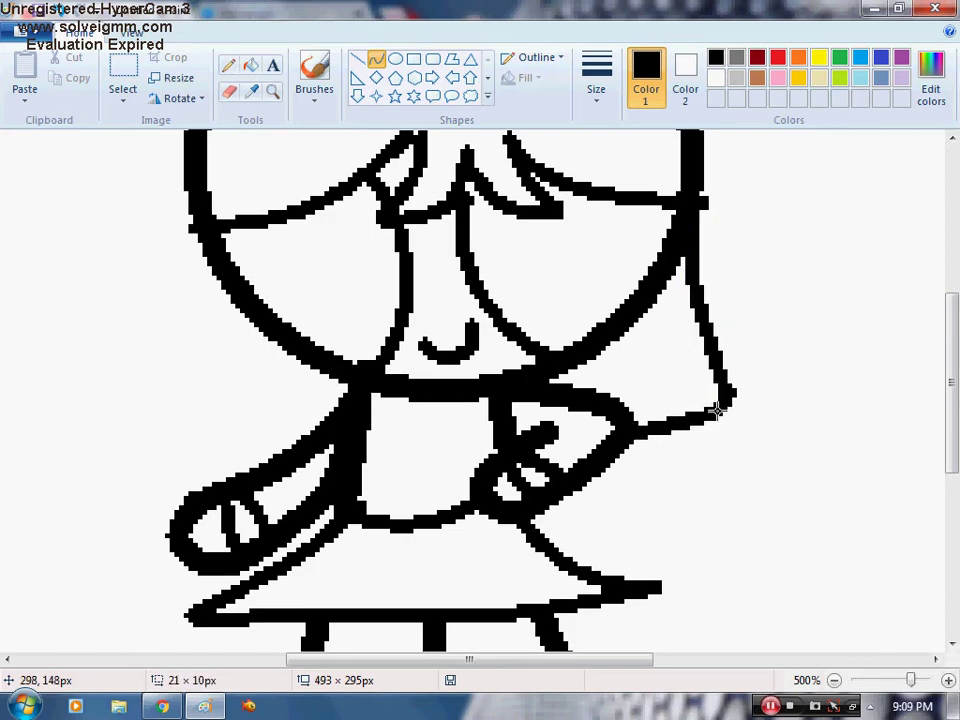
click(663, 453)
click(898, 331)
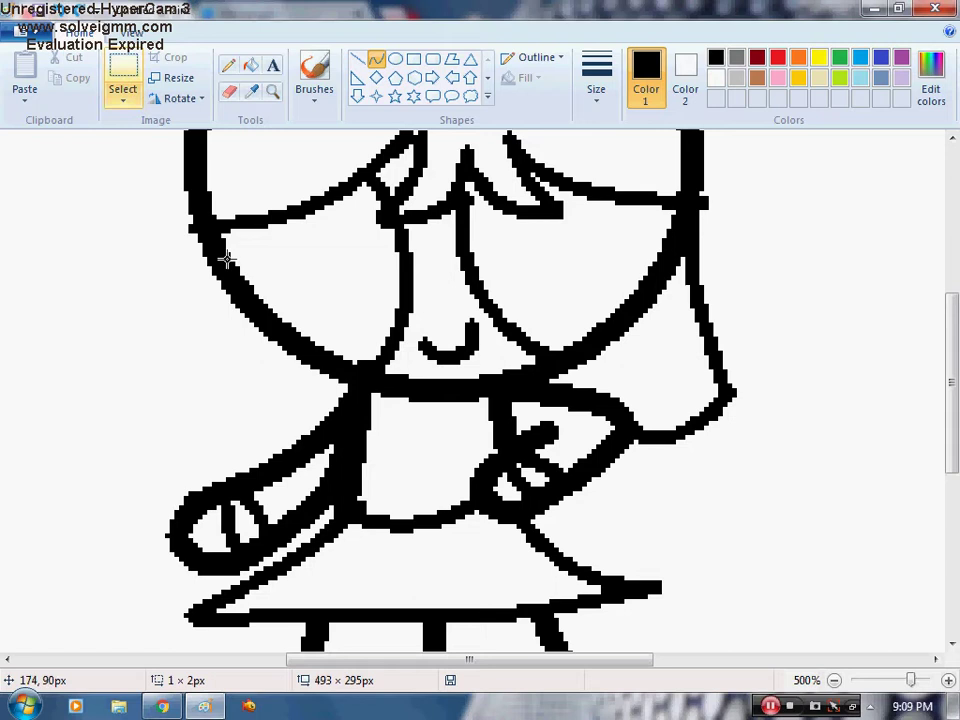
Draw the hair hanging on the opposite side of the head, with a lower edge running in to the outstretched arm's shoulder.
mouse_move(181, 192)
mouse_down()
mouse_move(166, 423)
mouse_move(276, 424)
mouse_move(338, 411)
mouse_up()
click(196, 337)
click(197, 336)
click(235, 431)
click(235, 431)
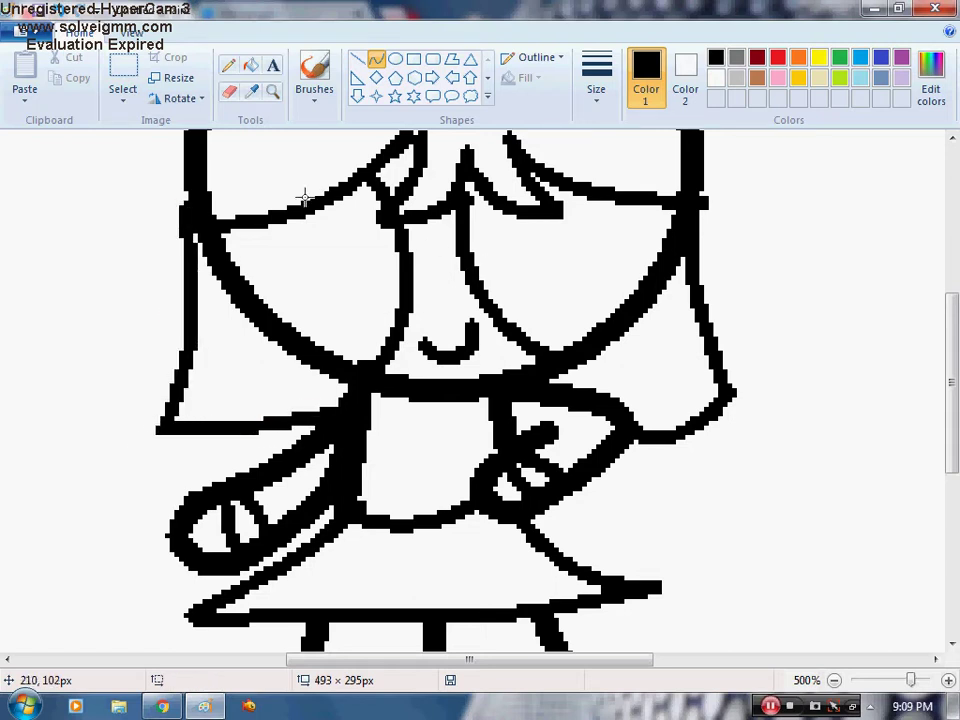
Draw a curve about 29 px tall on each side of the face, from the fringe to the head outline, to bound the eyes.
mouse_move(289, 208)
mouse_down()
mouse_move(298, 347)
mouse_move(313, 345)
mouse_up()
click(265, 215)
click(259, 287)
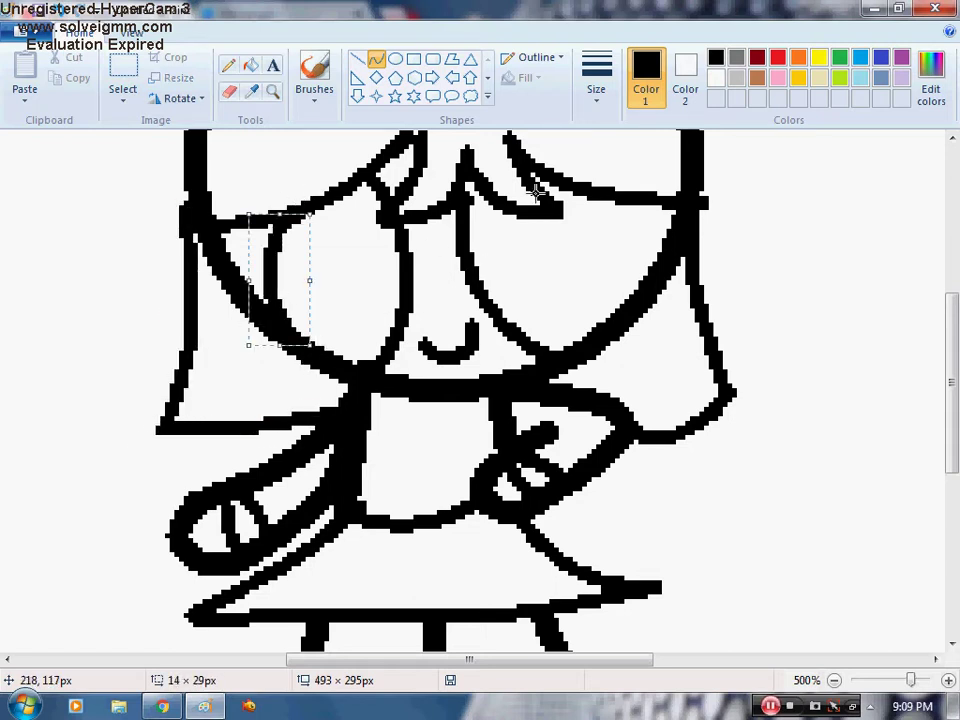
click(537, 192)
drag(525, 210, 573, 346)
click(504, 262)
click(524, 323)
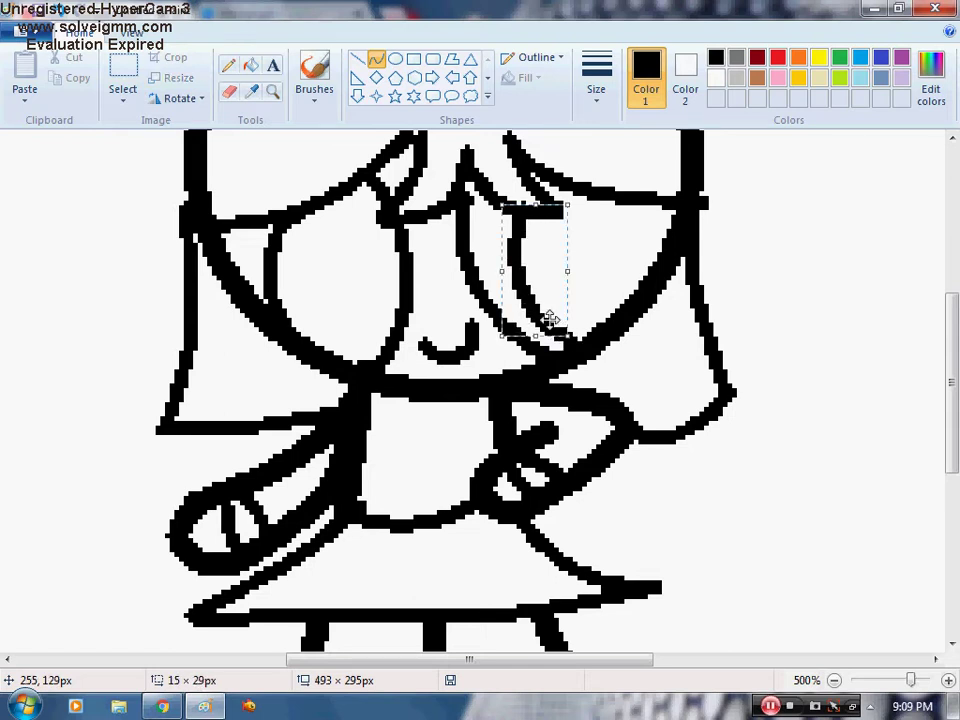
Draw a small curved highlight at the upper edge of each eye, just under the fringe.
click(582, 206)
drag(646, 202, 647, 206)
click(608, 248)
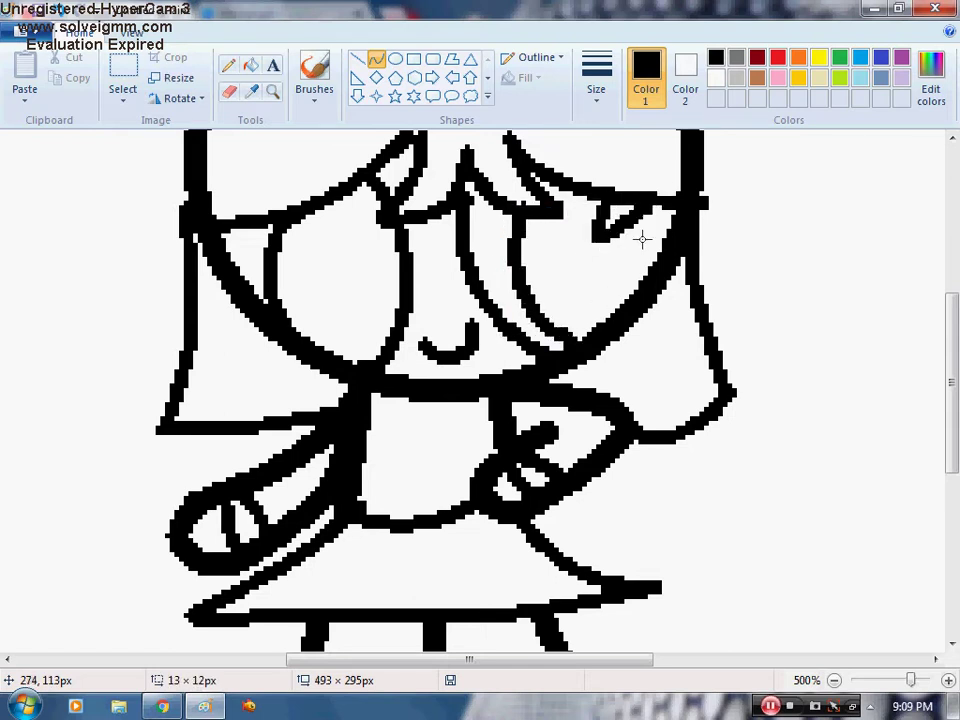
click(647, 245)
click(769, 240)
drag(328, 201, 380, 195)
click(332, 223)
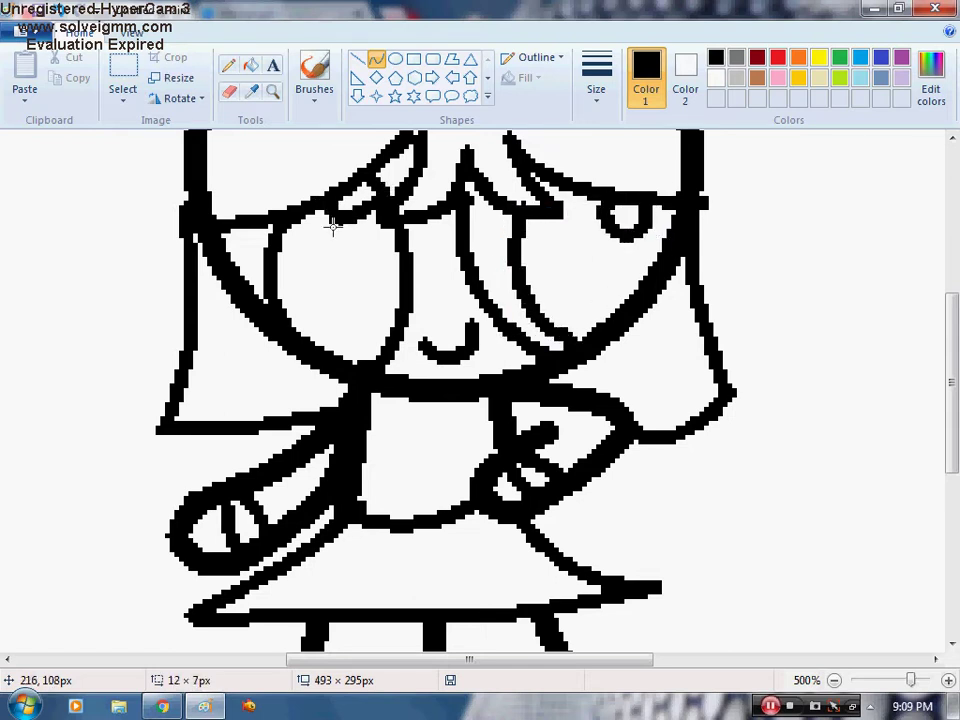
click(373, 228)
Fill both eyes with black, leaving the highlights white.
click(249, 65)
click(336, 281)
click(556, 256)
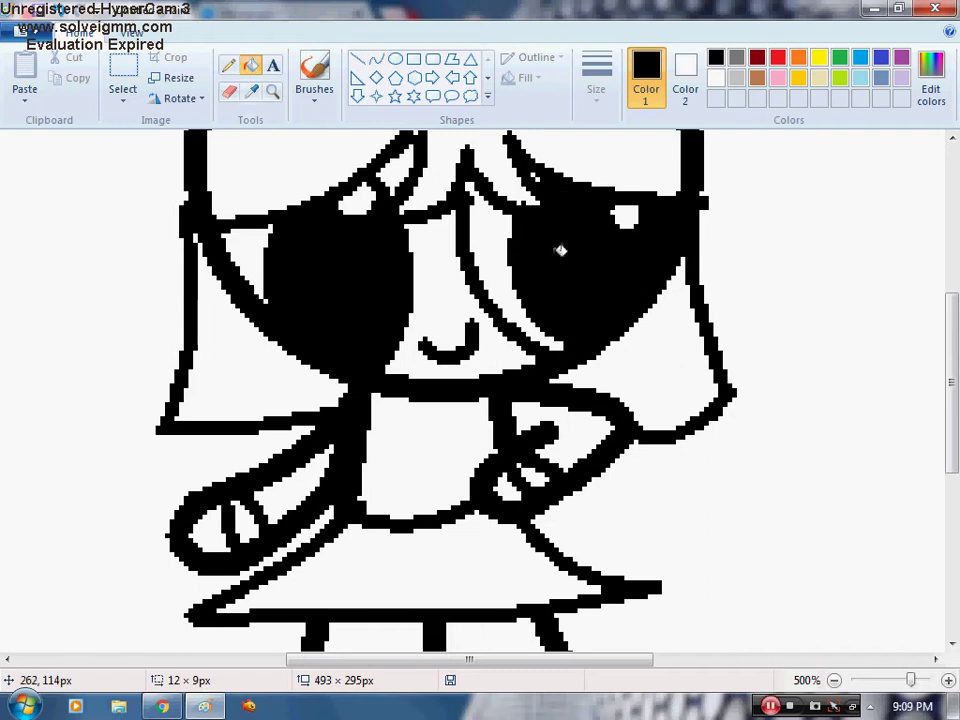
scroll(561, 349, up, 5)
scroll(566, 358, down, 3)
scroll(572, 366, down, 3)
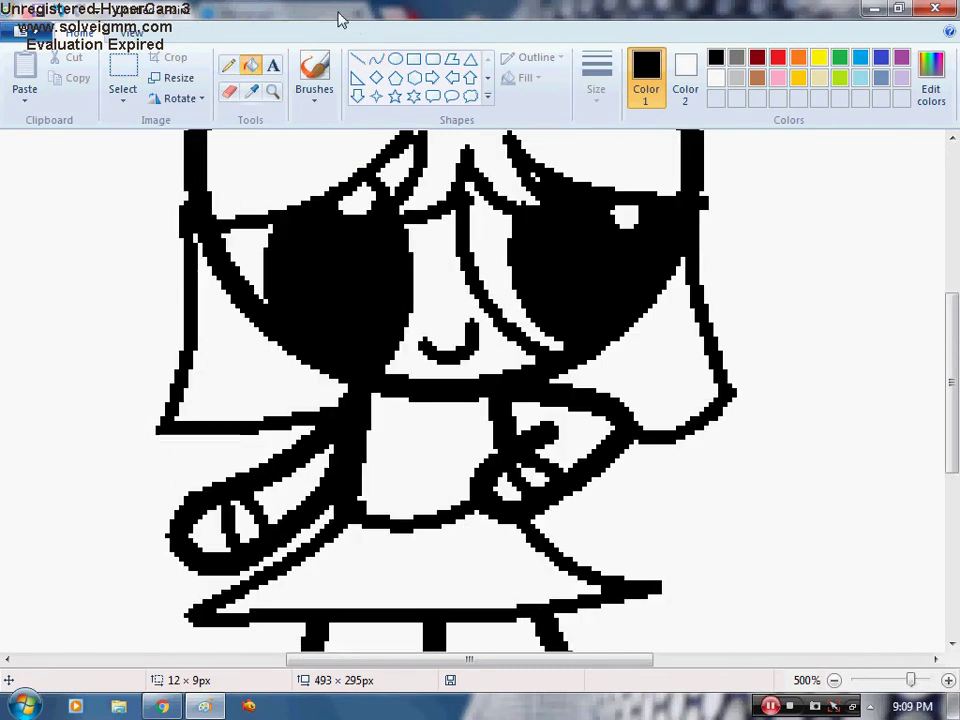
Draw a small U-shaped curve on the dress neckline just under the chin.
click(384, 57)
mouse_move(410, 398)
mouse_down()
mouse_move(451, 397)
mouse_move(438, 442)
mouse_up()
click(407, 428)
scroll(2, 488, down, 9)
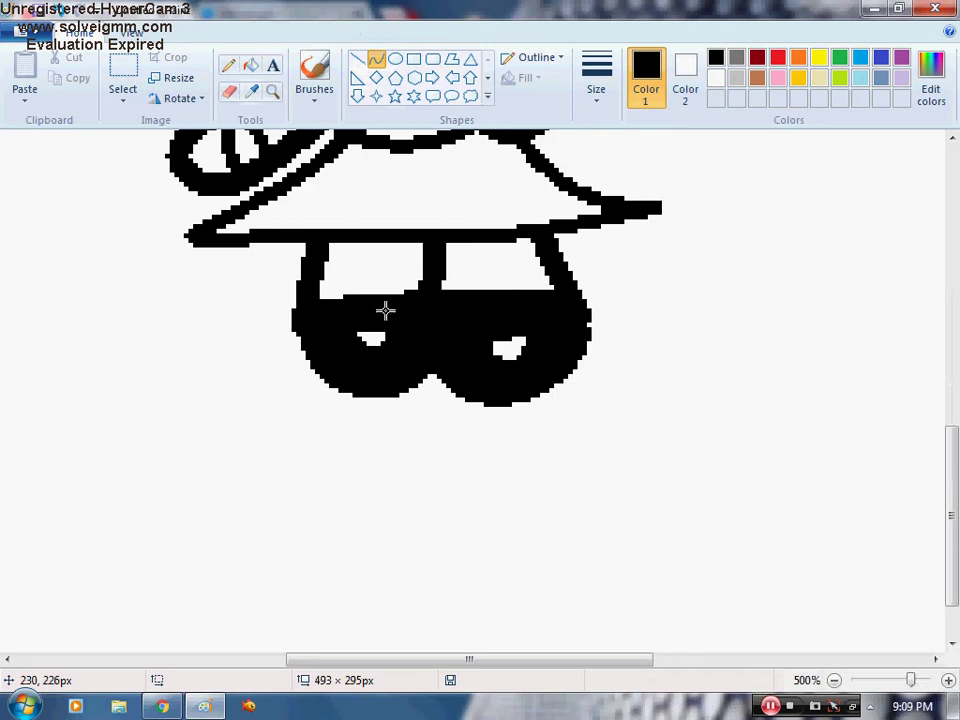
scroll(385, 310, up, 9)
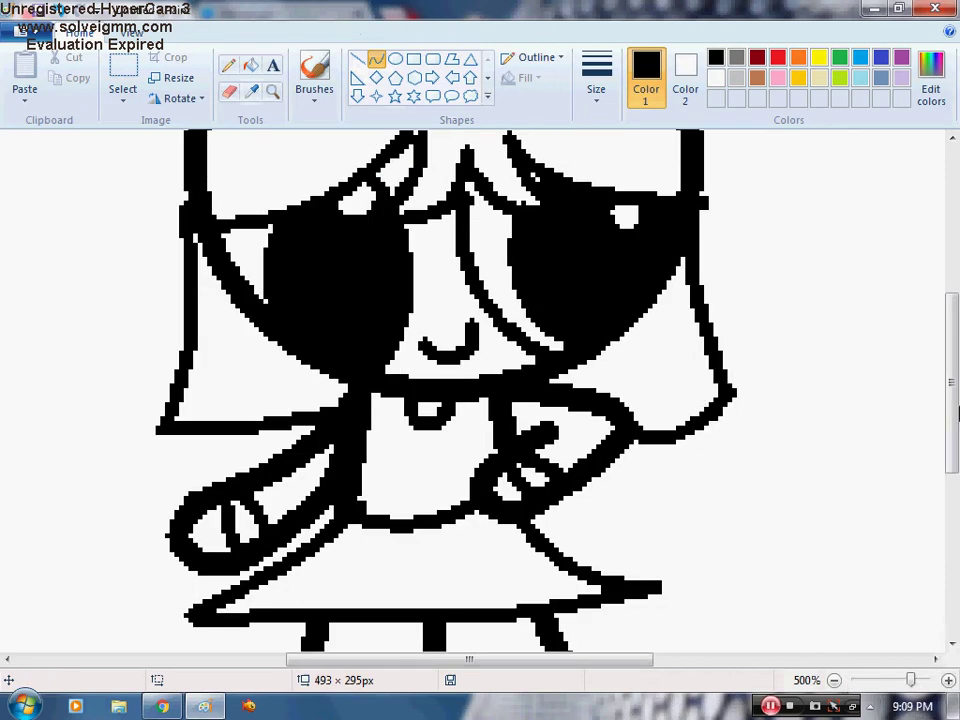
Draw a wide arc across the head inside its outline, from one end of the fringe to the other.
scroll(314, 498, up, 8)
scroll(314, 498, down, 3)
mouse_move(229, 528)
mouse_down()
mouse_move(559, 454)
mouse_move(655, 503)
mouse_up()
mouse_move(655, 503)
mouse_down()
mouse_move(249, 298)
mouse_move(647, 327)
mouse_move(587, 227)
mouse_move(589, 206)
mouse_move(572, 197)
mouse_up()
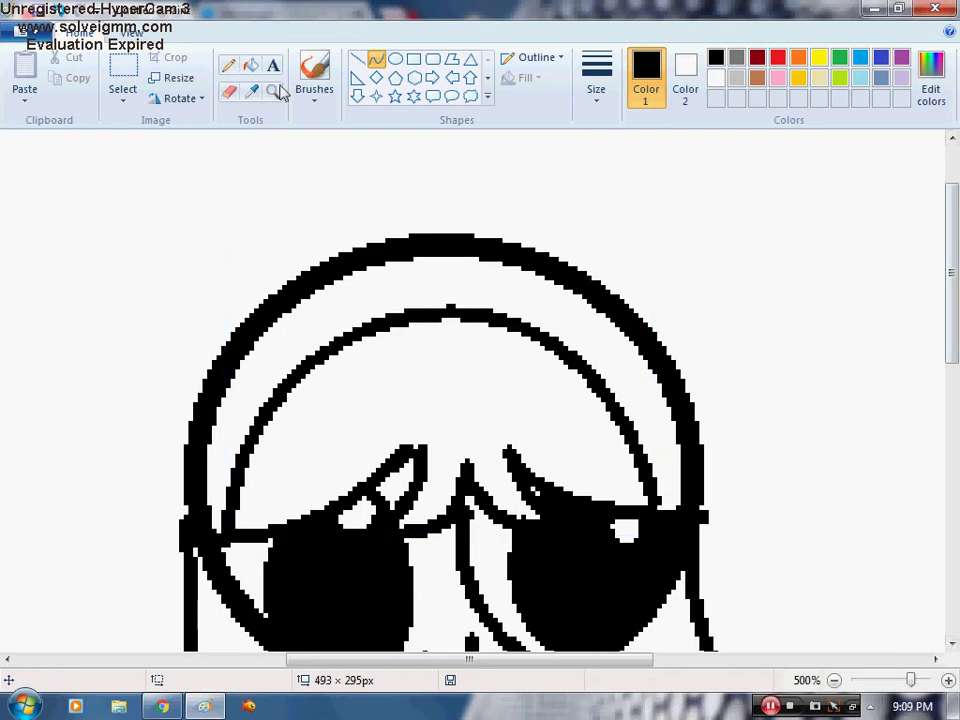
Define a dark grey with RGB 55, 55, 55 and fill the fringe and both hanging hair sections with it.
click(833, 681)
click(833, 681)
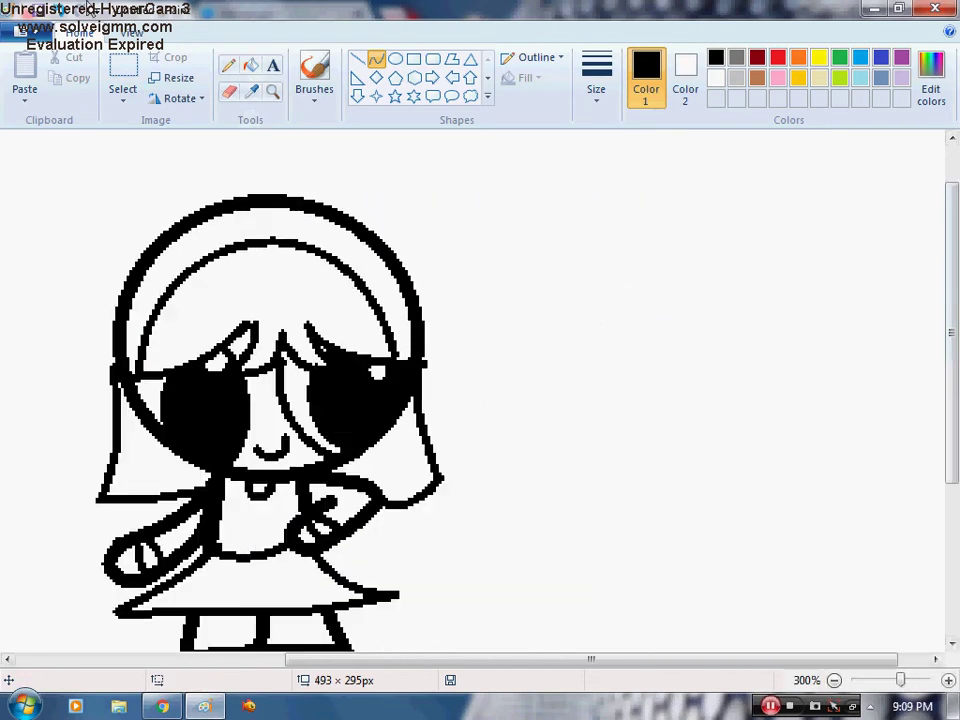
click(250, 65)
click(948, 98)
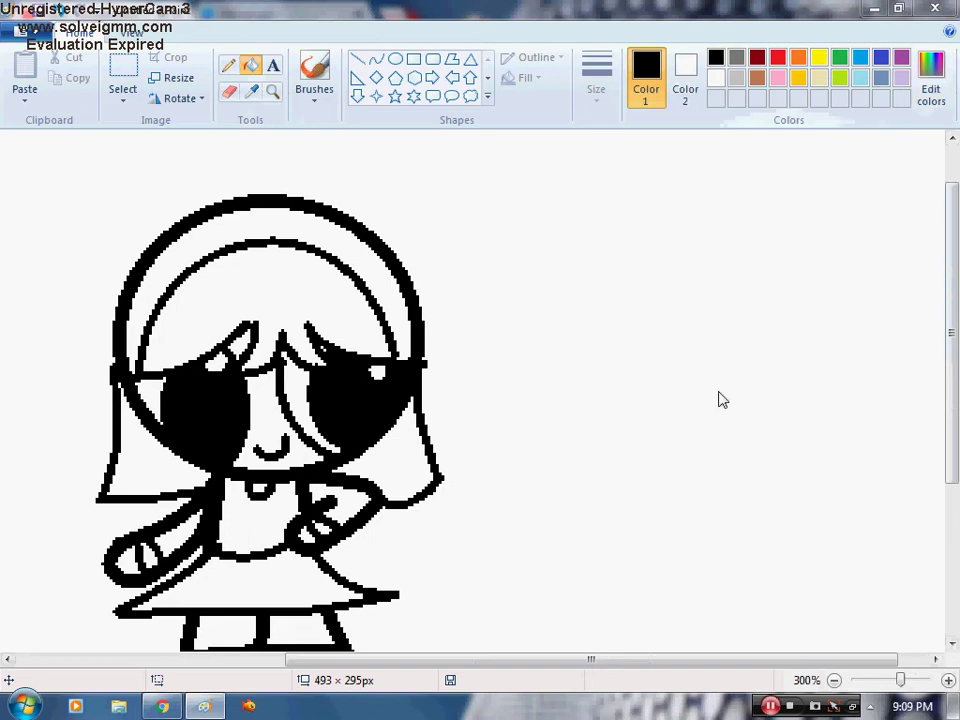
click(679, 368)
click(306, 481)
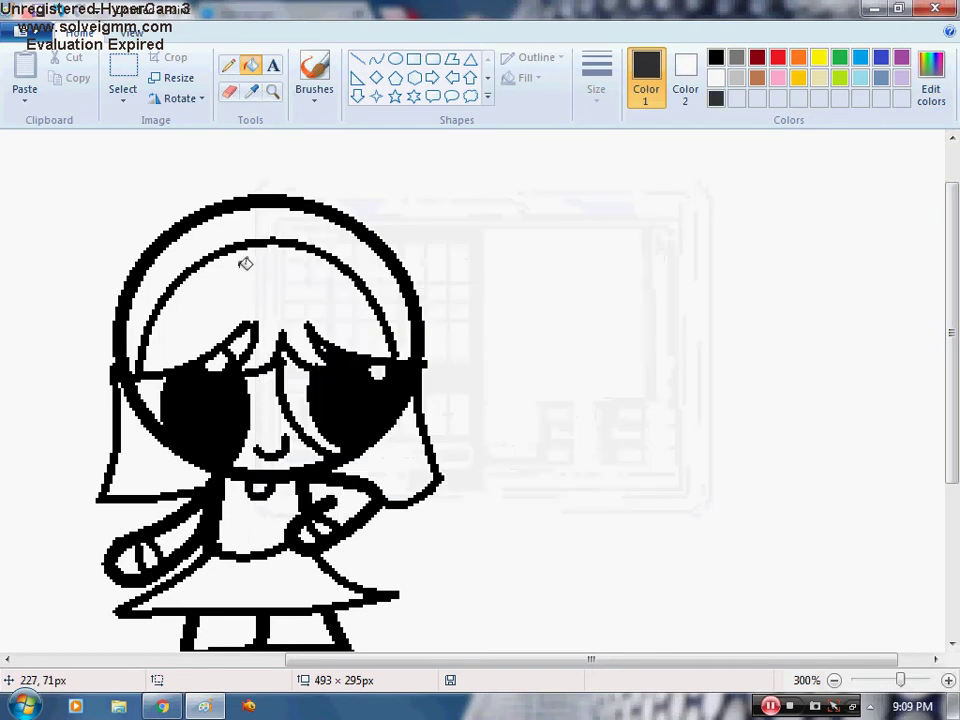
click(244, 261)
click(415, 432)
click(137, 464)
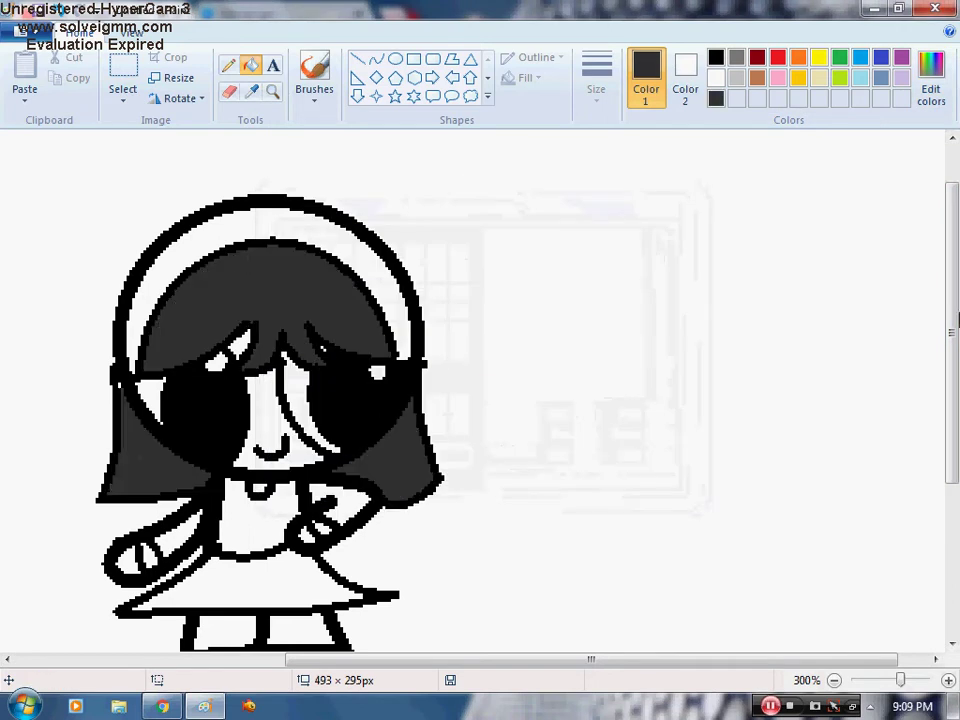
Define a darker grey and fill the band over the head, the strand beside the mouth and the gap beside the left eye.
click(935, 88)
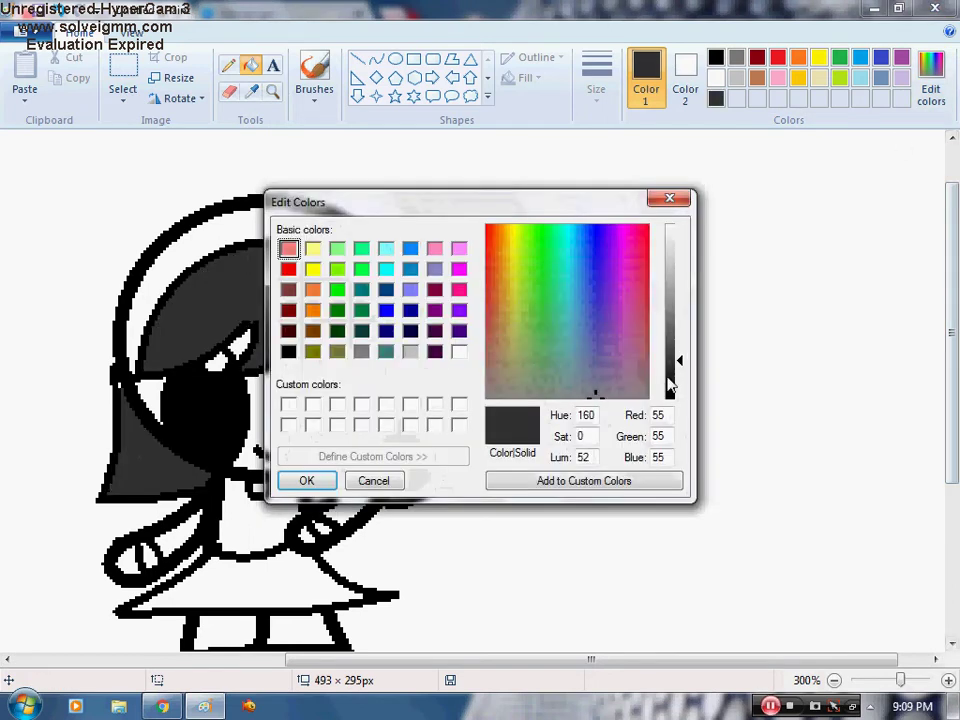
click(667, 376)
click(322, 486)
click(204, 225)
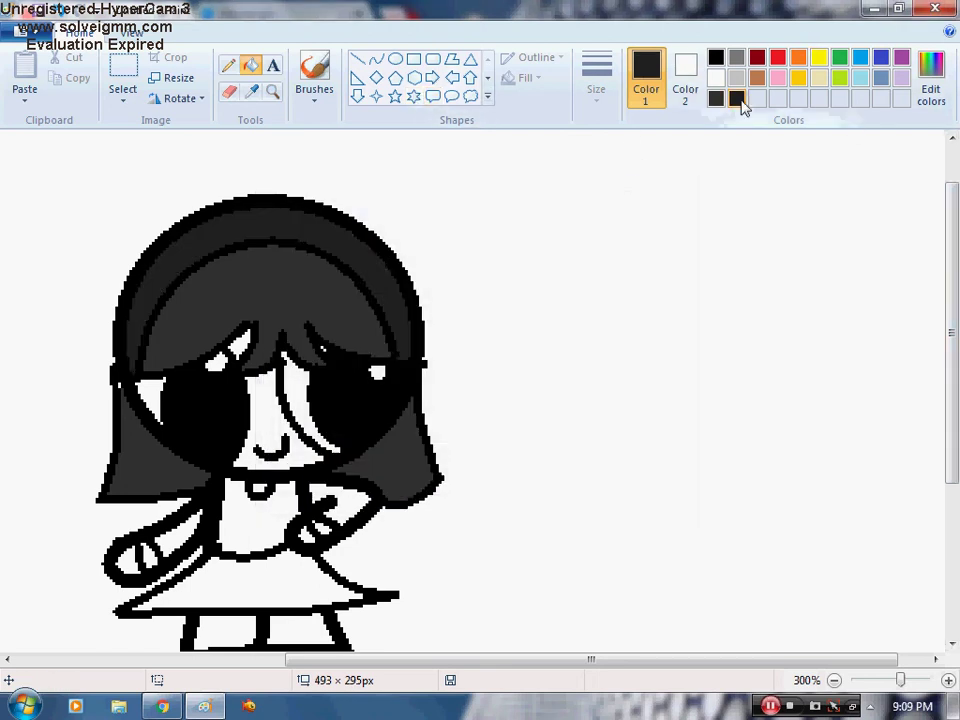
click(305, 392)
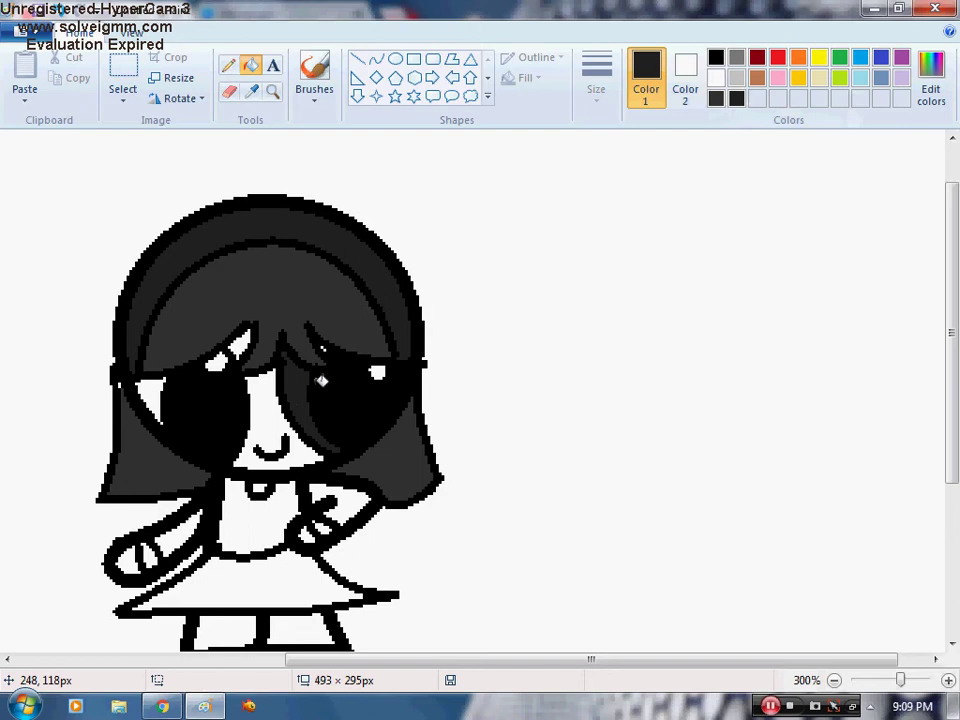
click(147, 398)
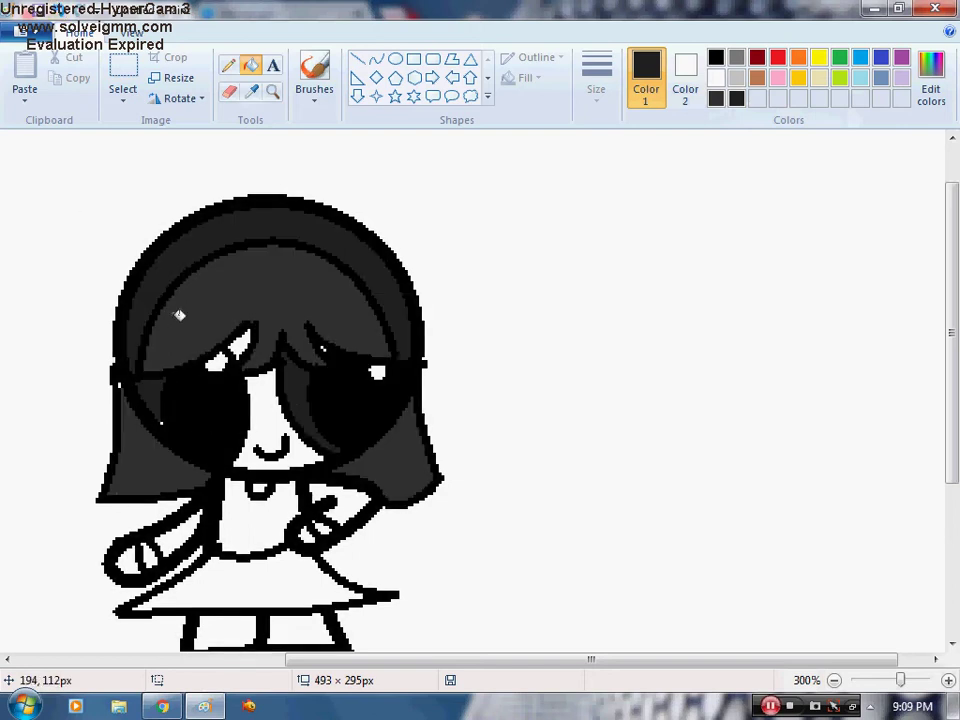
Erase the leftover white specks beside the left eye using dark hair grey as Color 2, with Color 1 set to white.
click(229, 91)
click(716, 78)
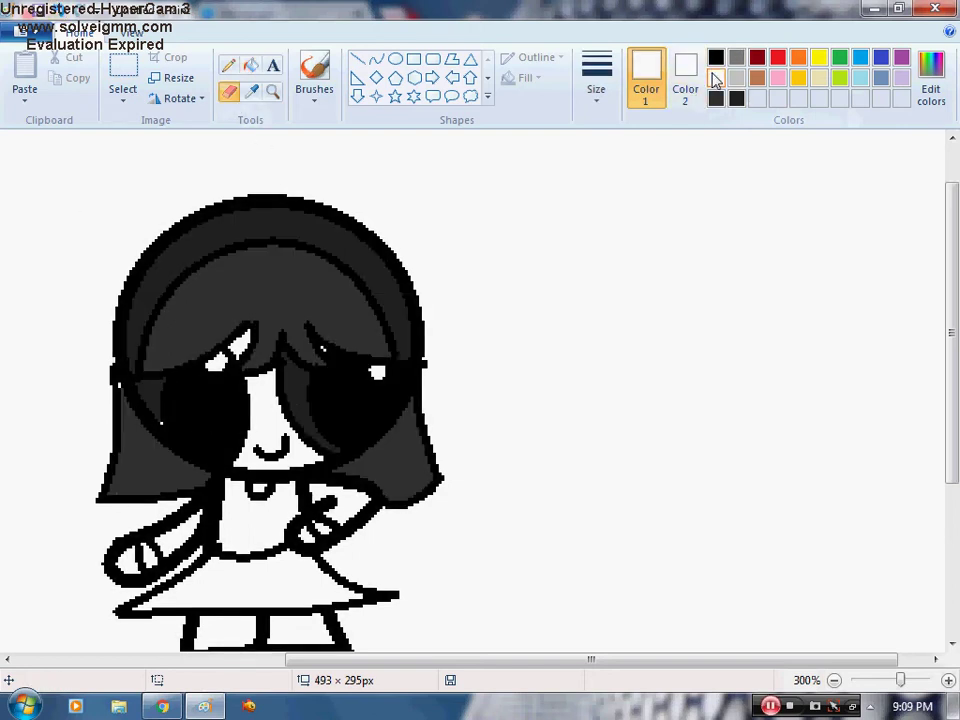
click(685, 75)
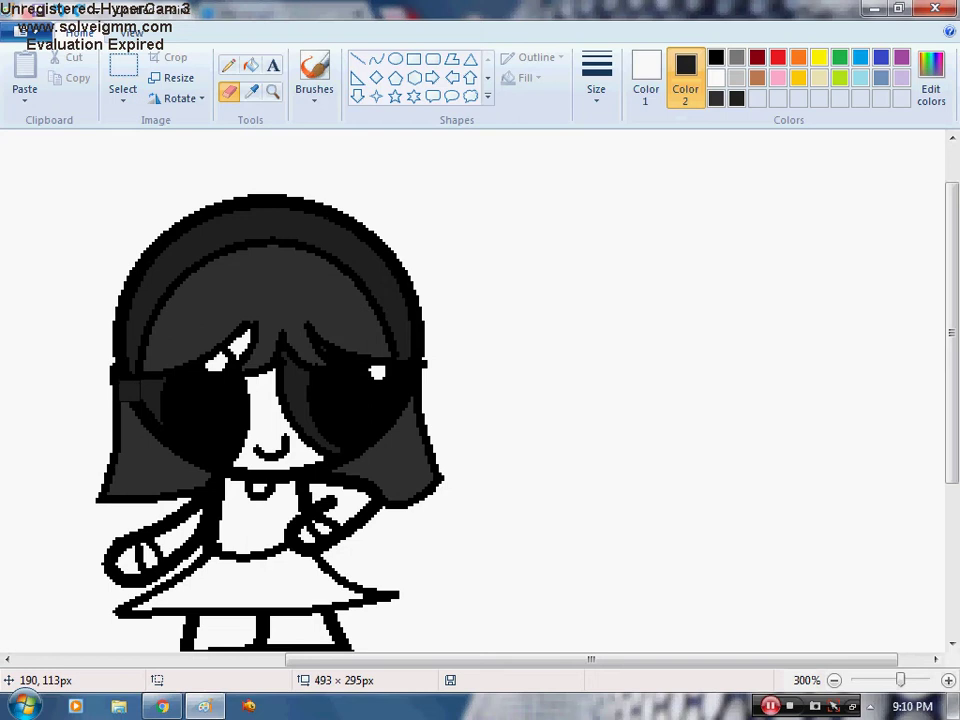
click(646, 75)
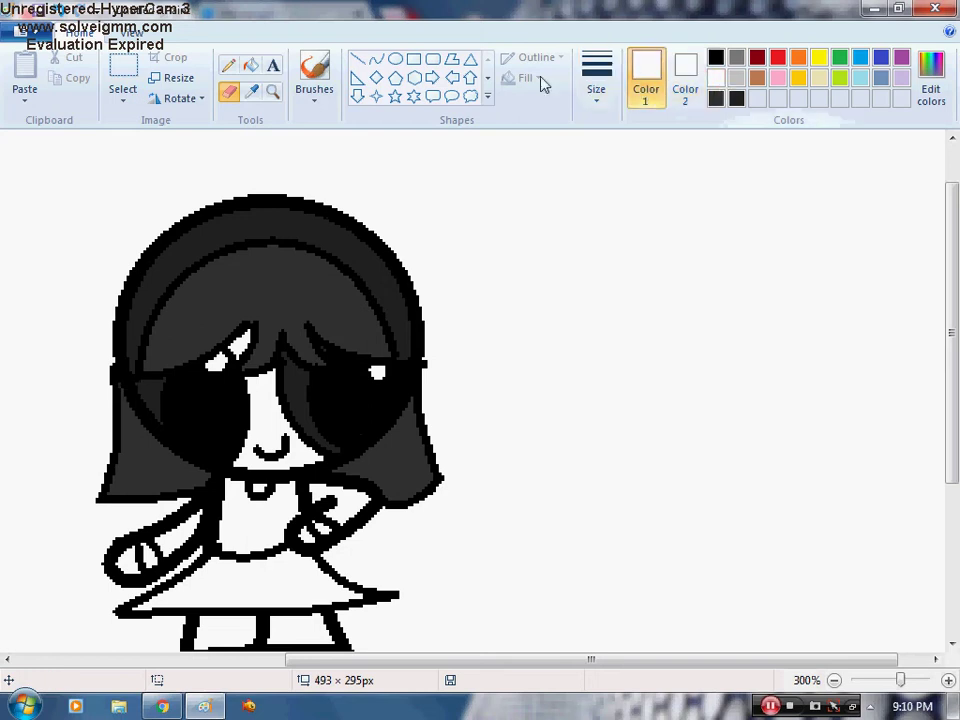
Define a pale skin colour with RGB 255, 241, 234 and fill the face, arms and legs with it.
click(251, 66)
scroll(225, 338, down, 2)
scroll(228, 342, up, 1)
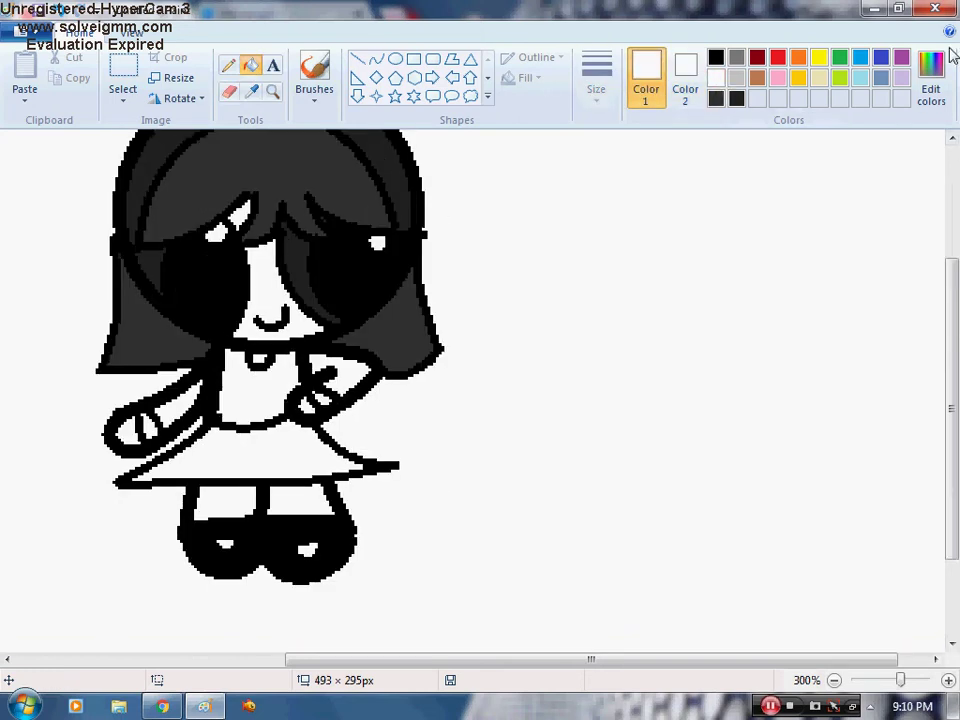
click(931, 75)
click(312, 290)
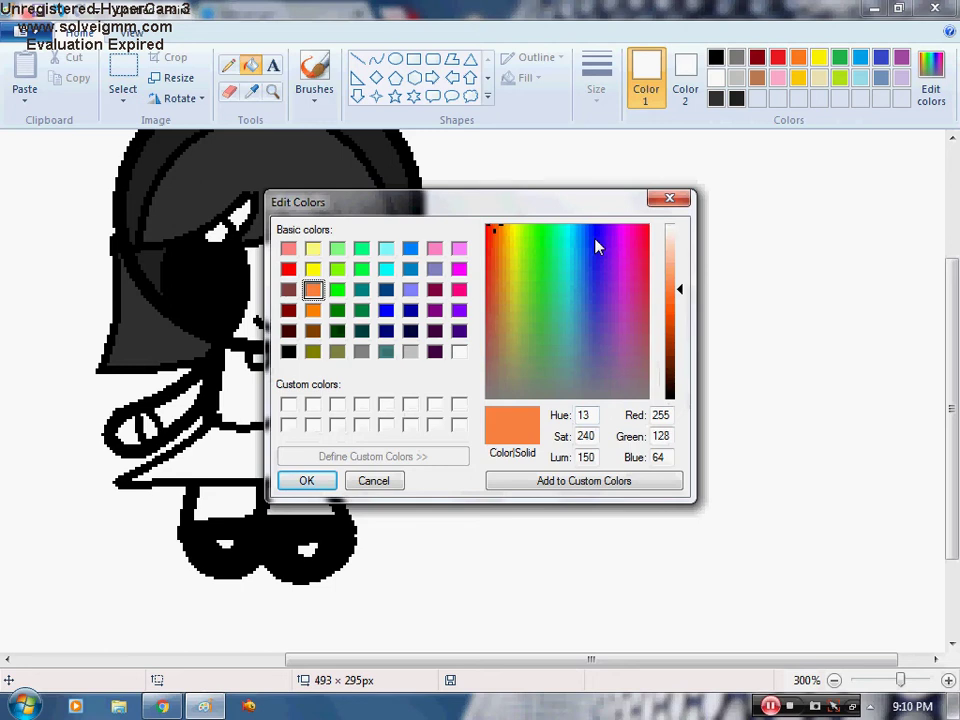
click(679, 233)
click(316, 478)
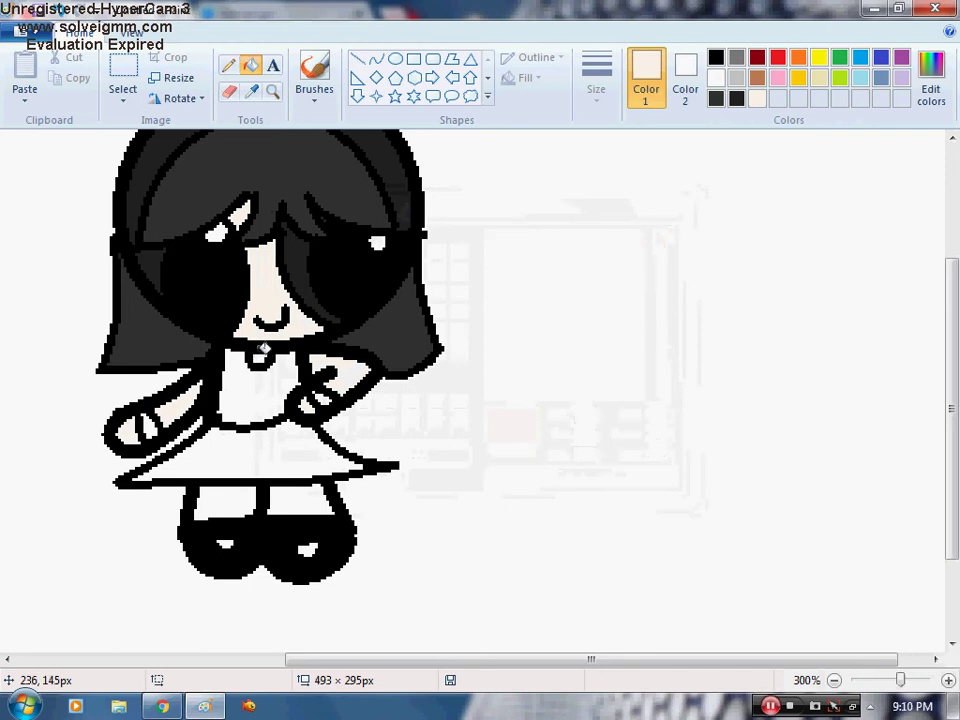
click(264, 349)
click(60, 10)
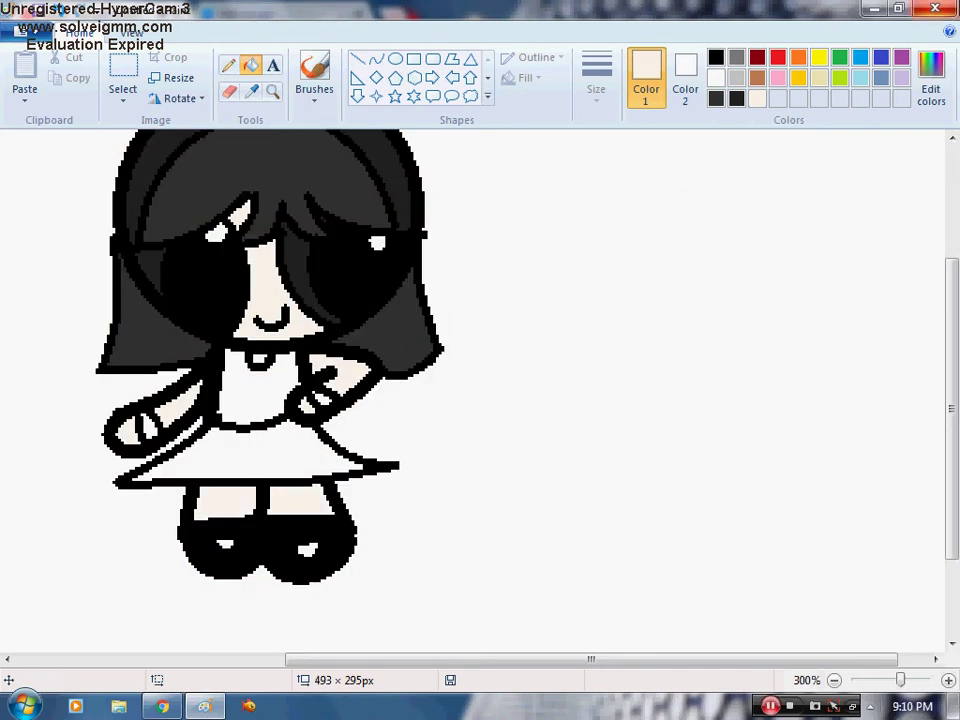
Define a pale lavender with RGB 223, 191, 255 and fill the dress bodice, the skirt and both wrist bands with it.
click(934, 84)
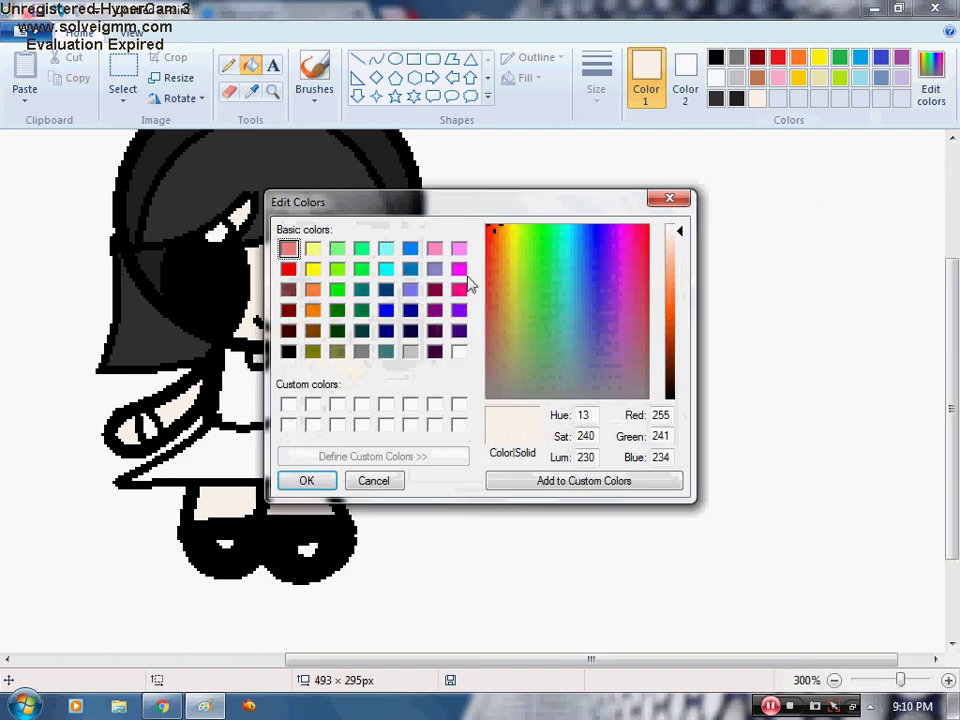
click(459, 310)
click(679, 247)
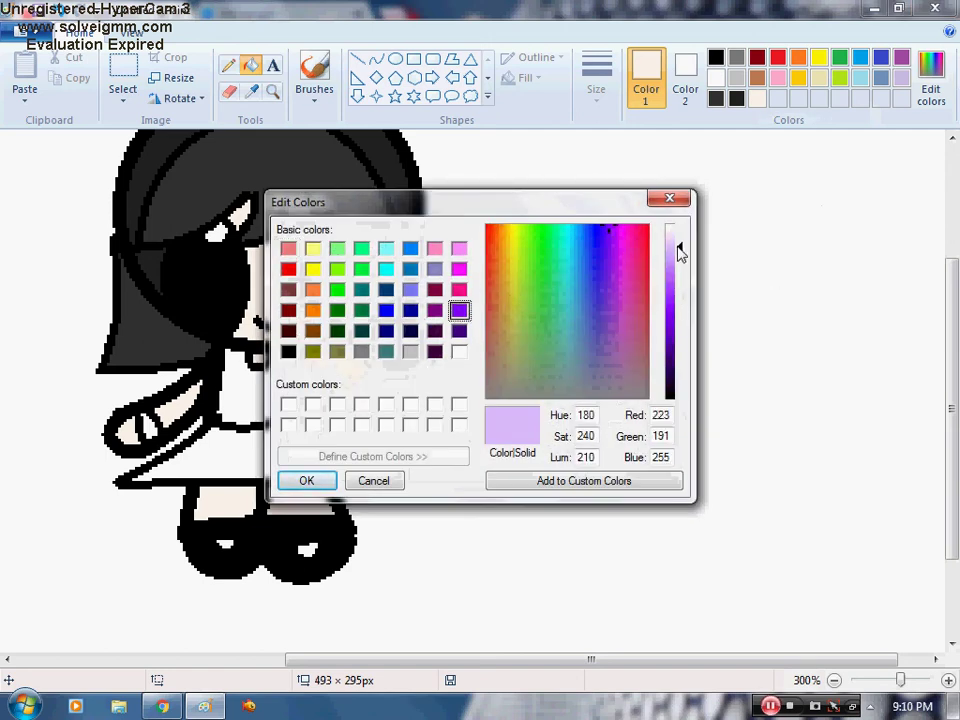
click(306, 481)
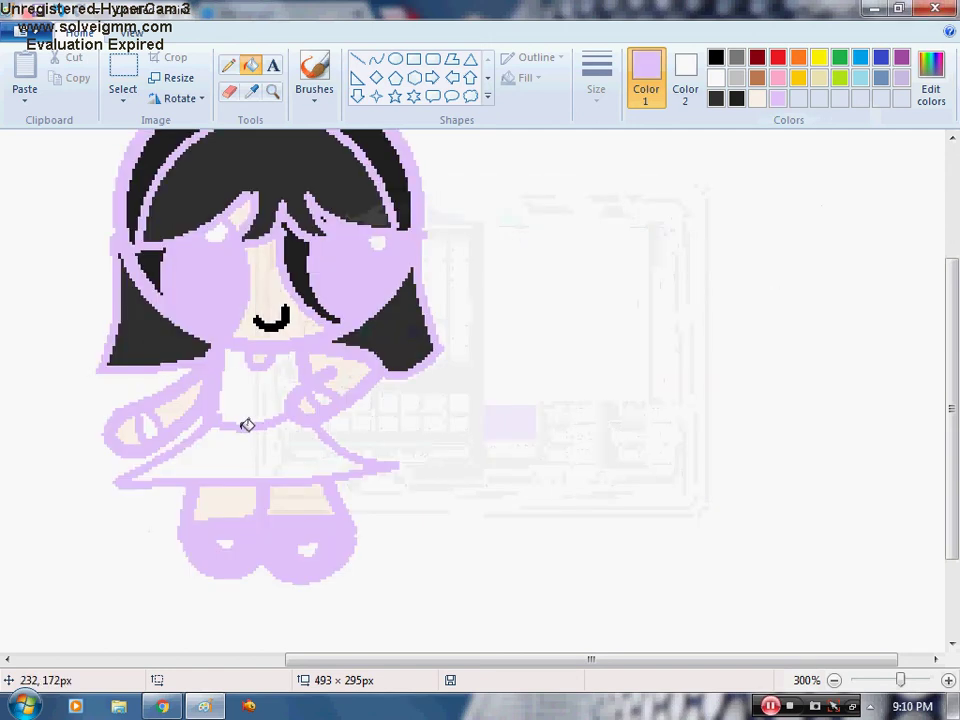
click(270, 410)
click(200, 458)
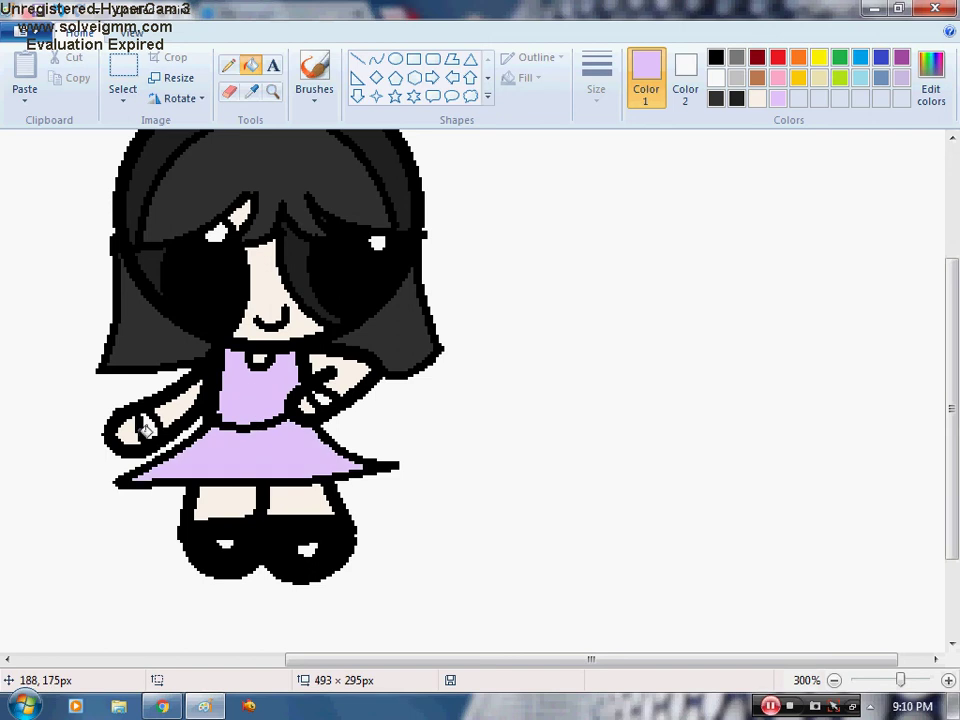
click(148, 425)
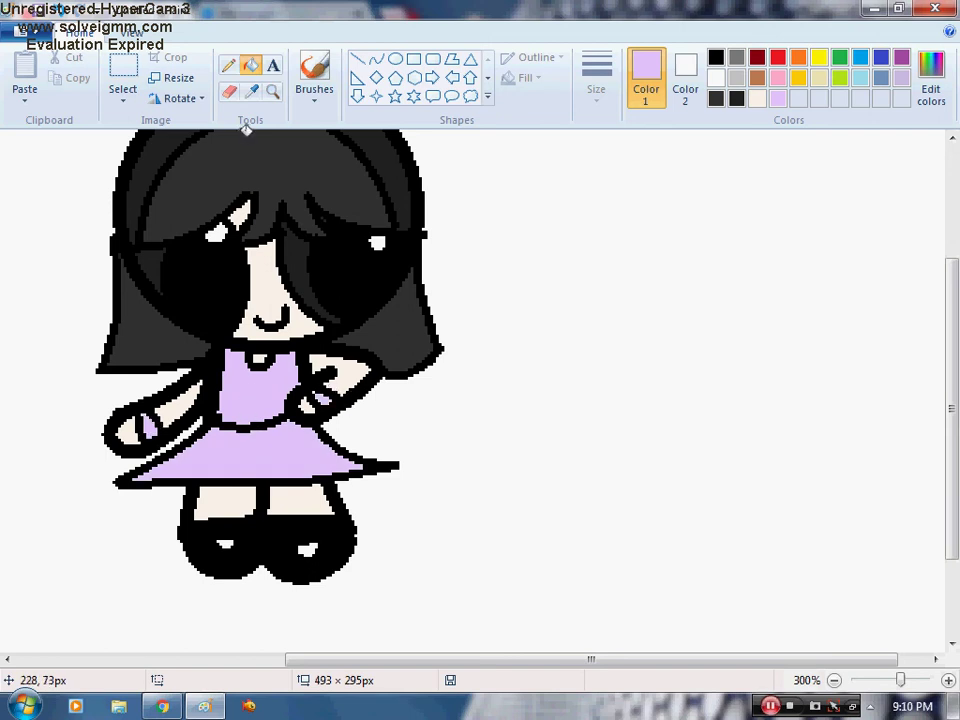
click(229, 90)
click(716, 77)
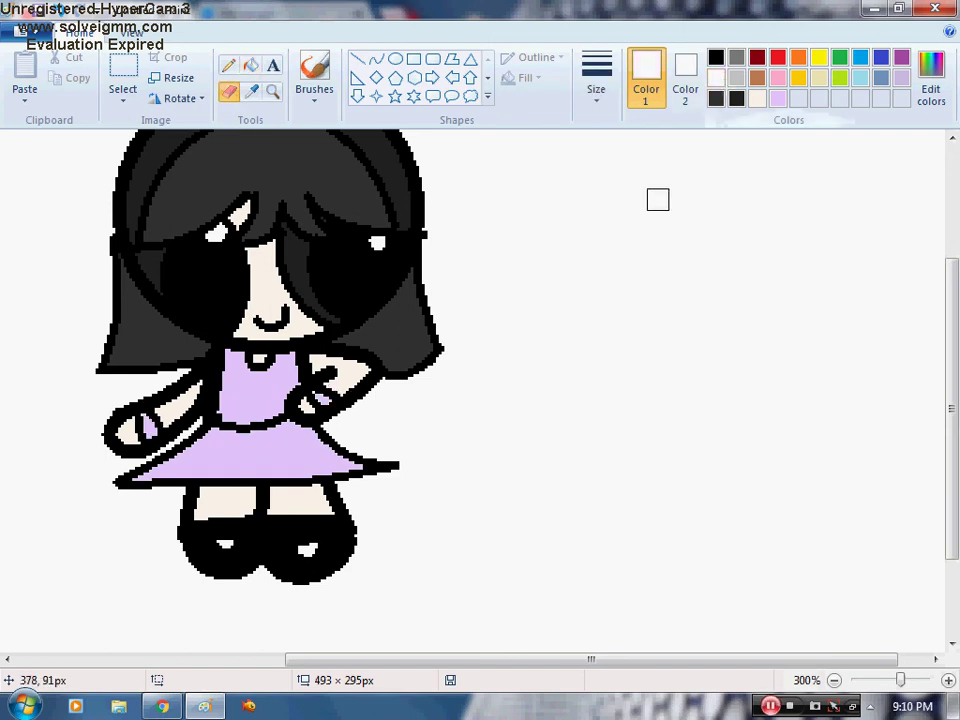
click(685, 80)
click(778, 98)
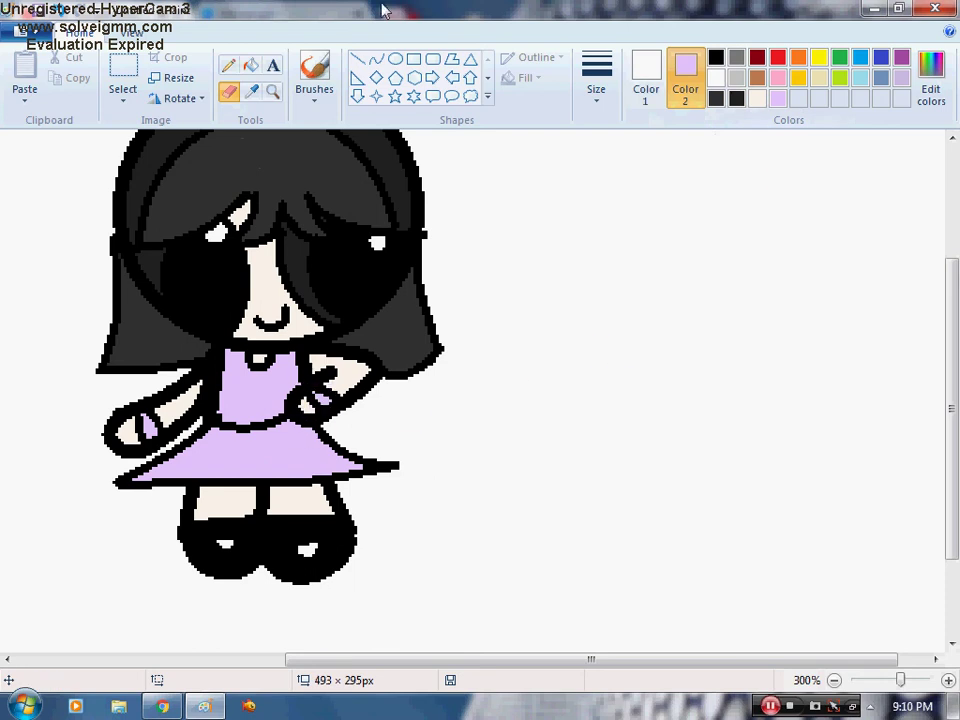
click(250, 65)
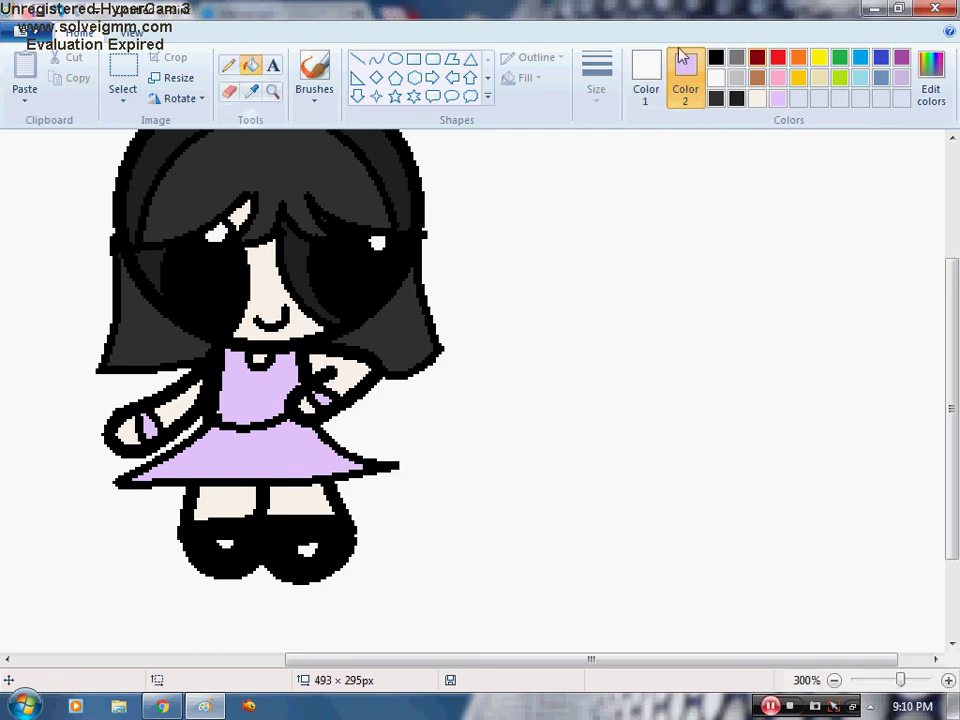
click(716, 77)
click(650, 80)
click(757, 98)
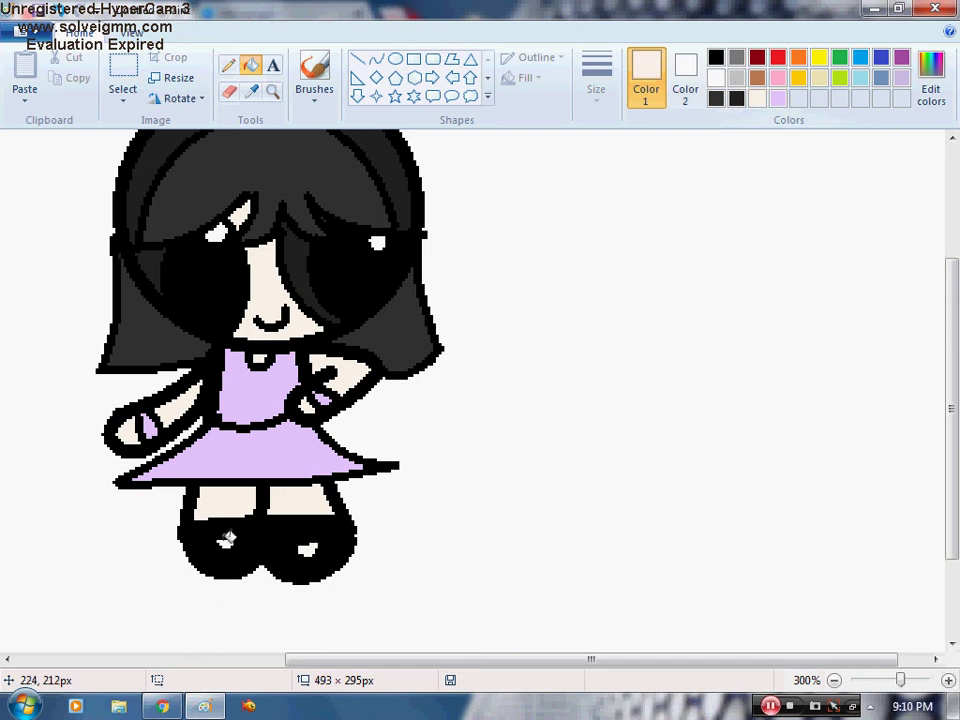
Fill the white background around the girl with the same pale lavender as the dress.
click(834, 680)
click(834, 680)
click(834, 680)
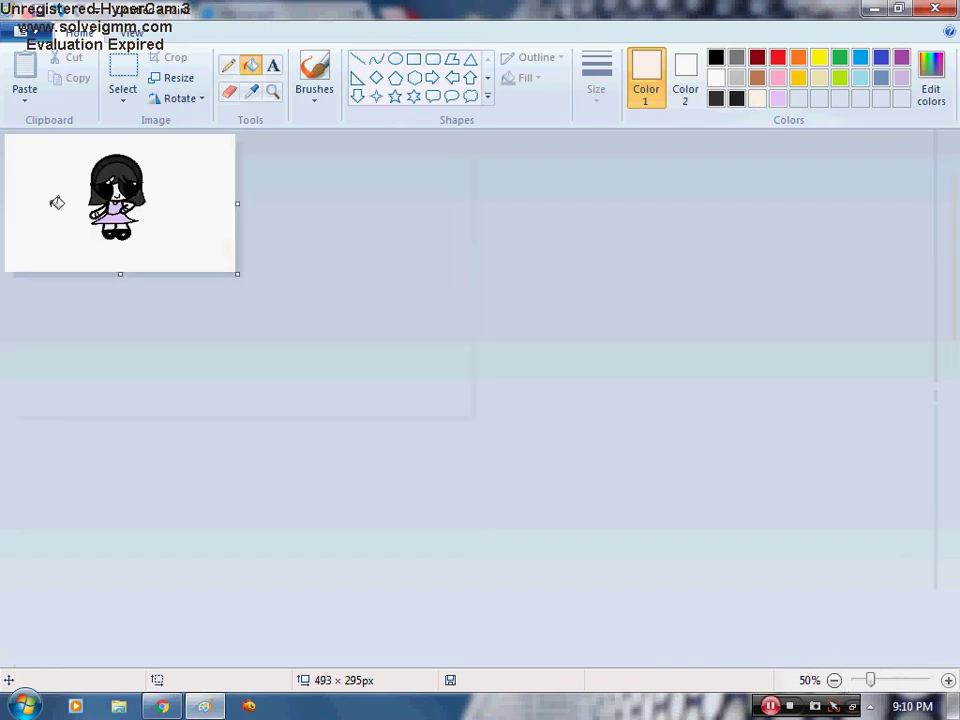
click(949, 680)
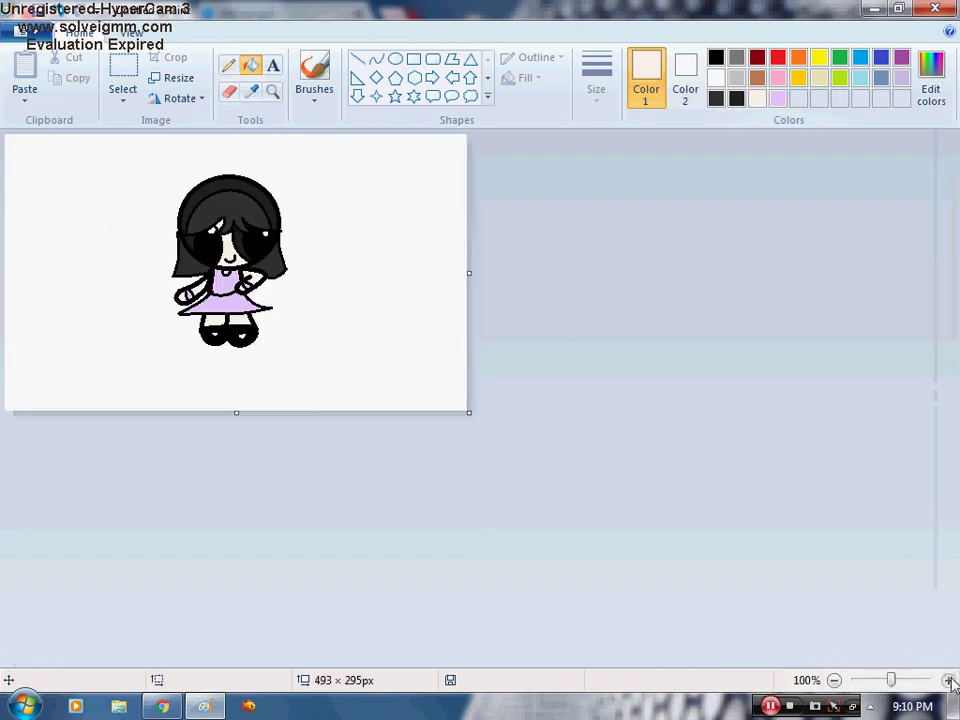
click(949, 680)
click(778, 98)
click(771, 623)
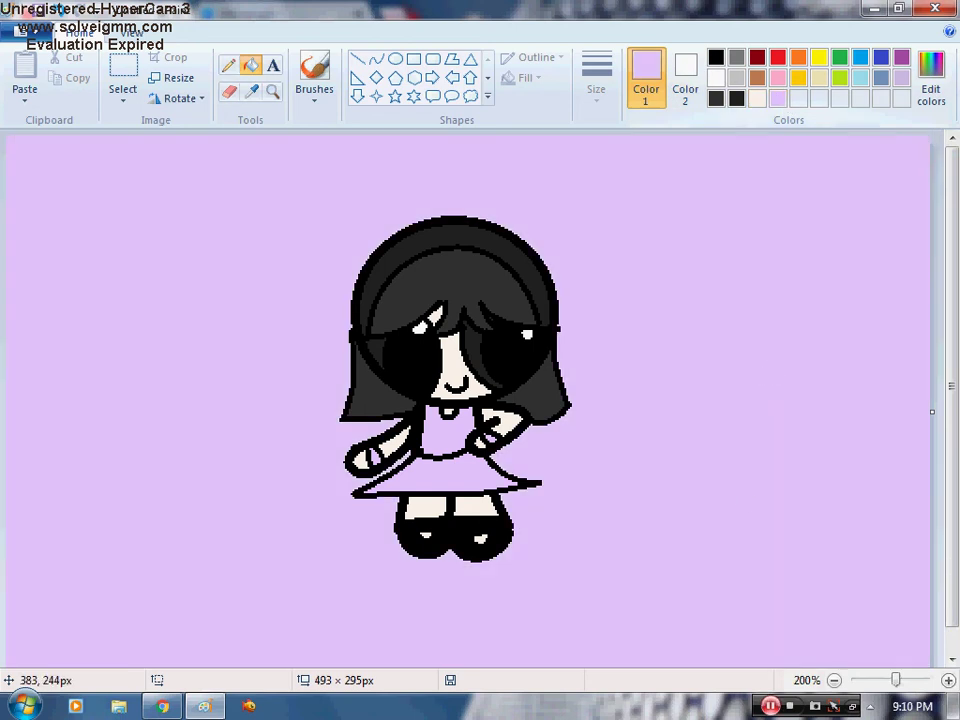
Close the drawing and save its changes as a PNG file named "ppg 3" in the Pictures library.
click(834, 680)
key(alt+F4)
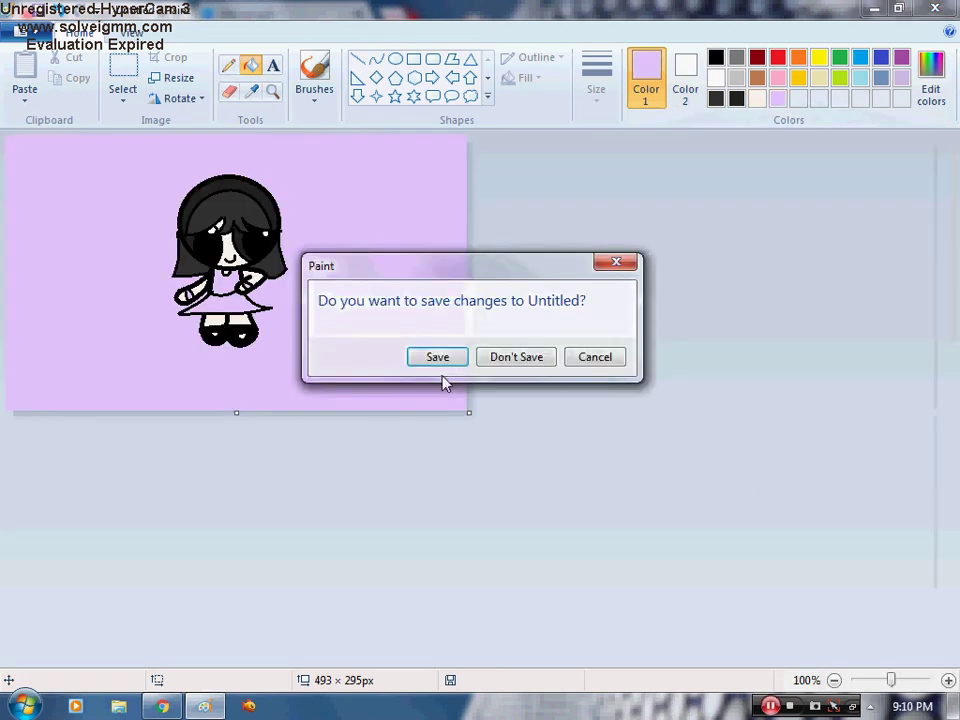
click(447, 356)
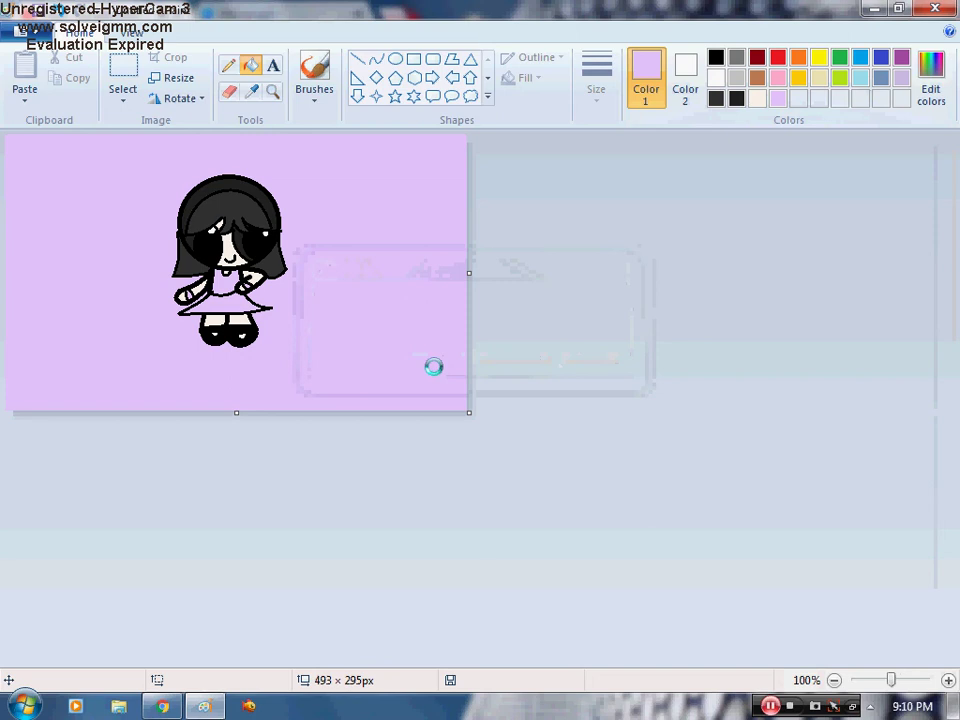
key(BackSpace)
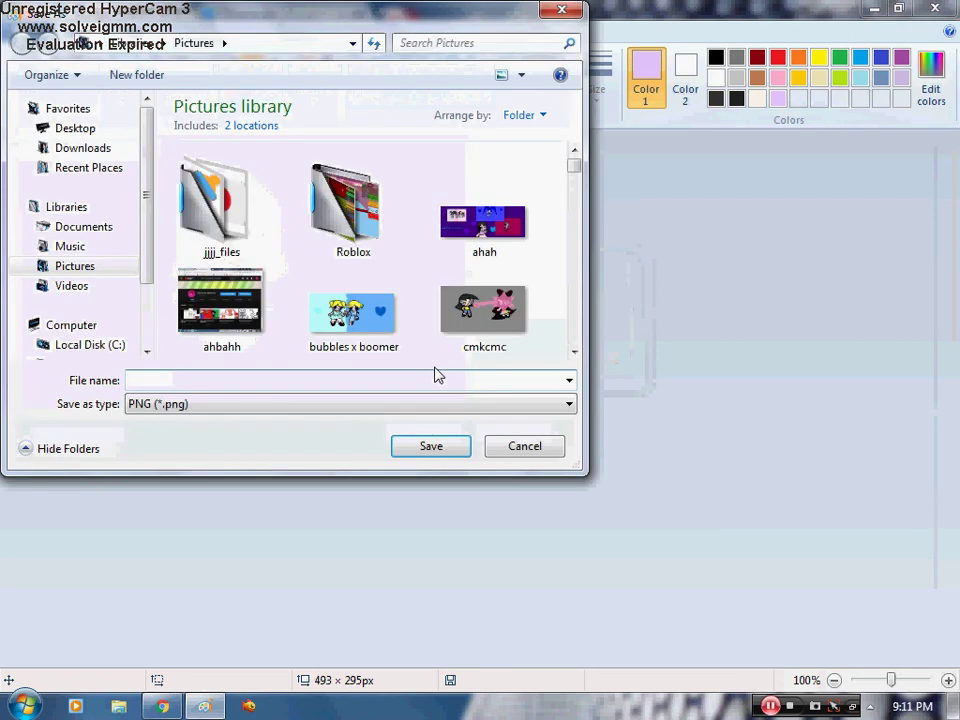
text(ppg)
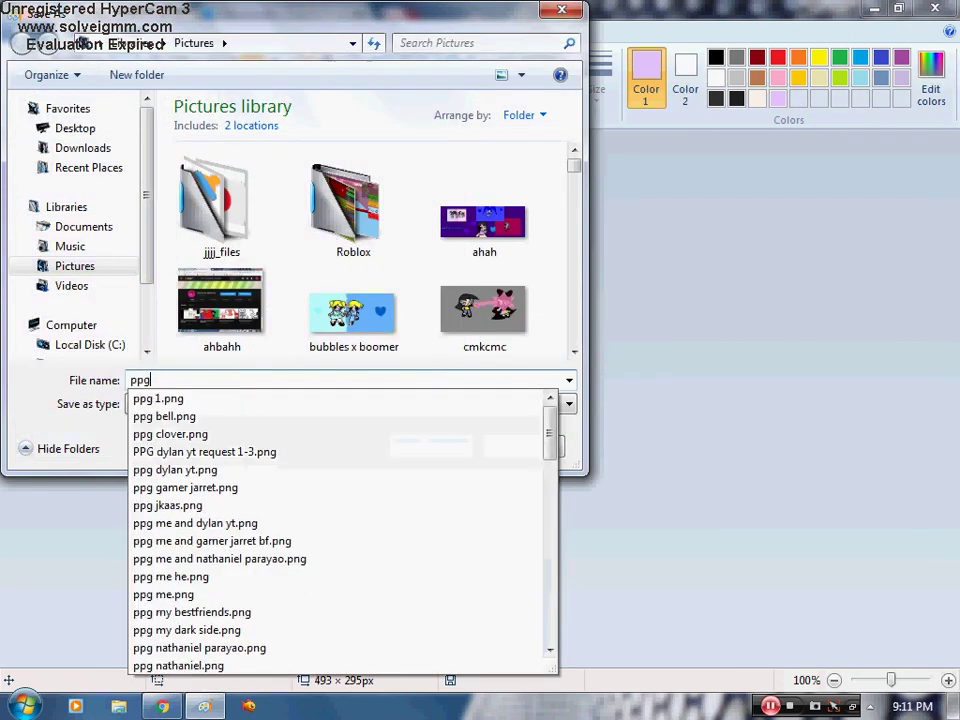
text( 3)
key(Return)
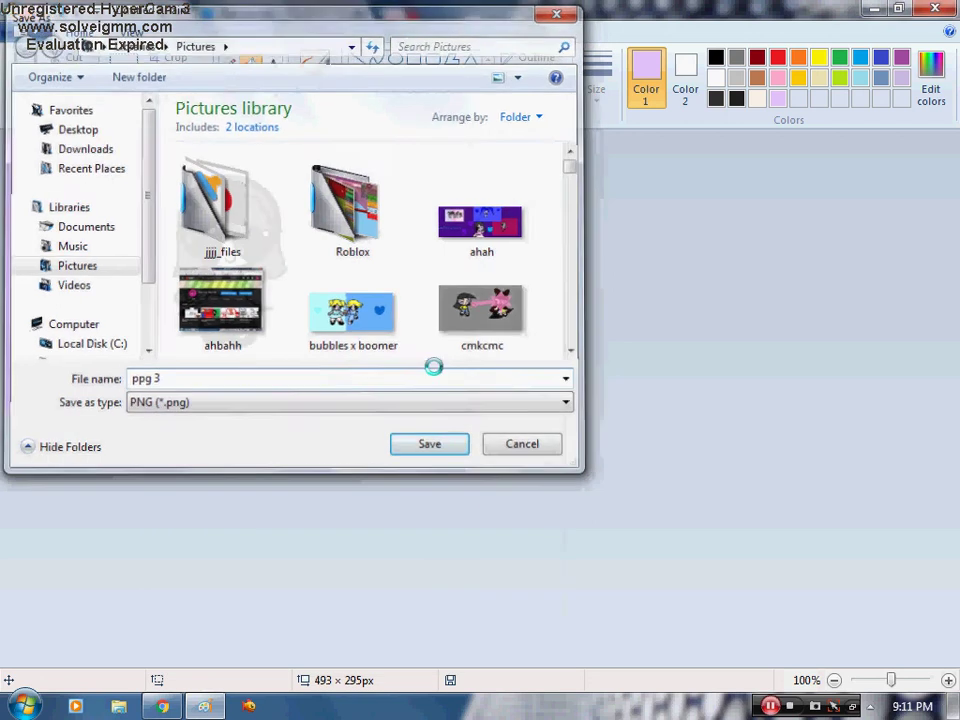